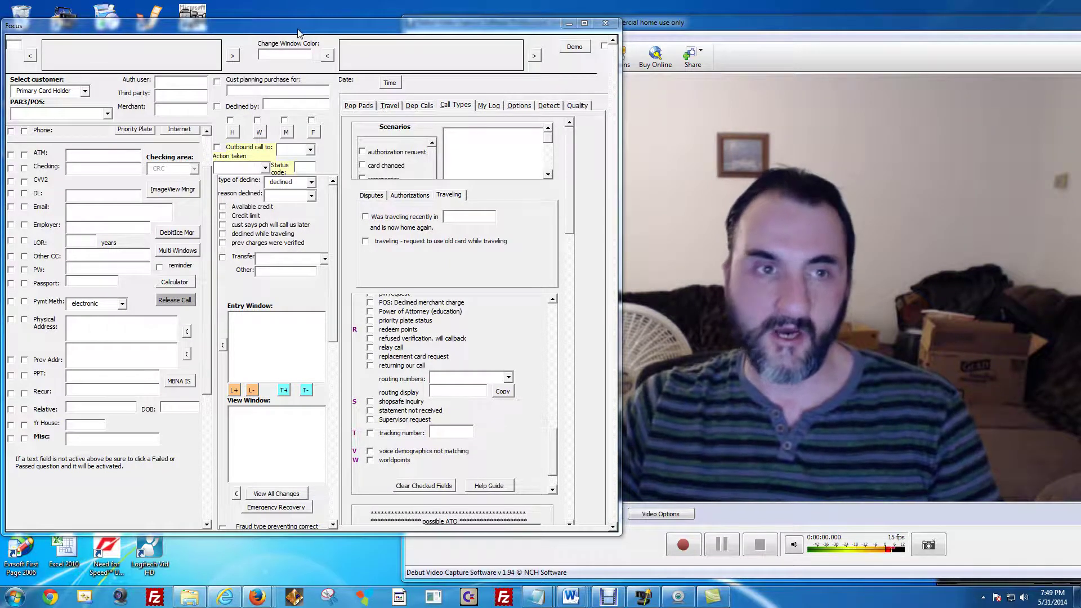
Nudge the form window and change PAR3/POS from Passed to 'PAR 3: Failed Authentication'.
{"action": "left_click_drag", "start_coordinate": [210, 32], "coordinate": [212, 34]}
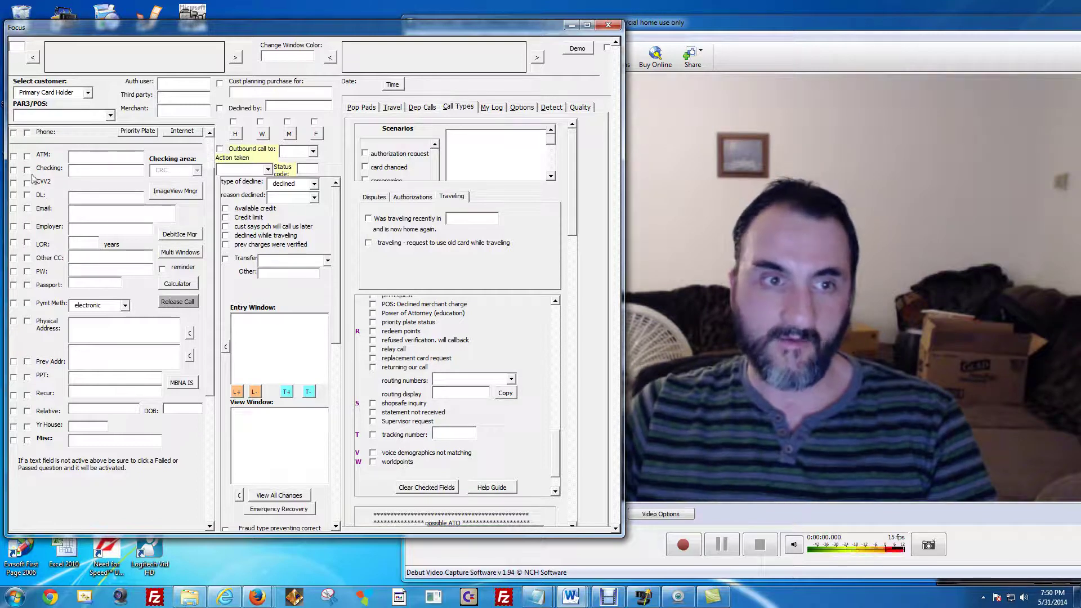
{"action": "left_click_drag", "start_coordinate": [108, 33], "coordinate": [107, 34]}
{"action": "left_click", "coordinate": [109, 115]}
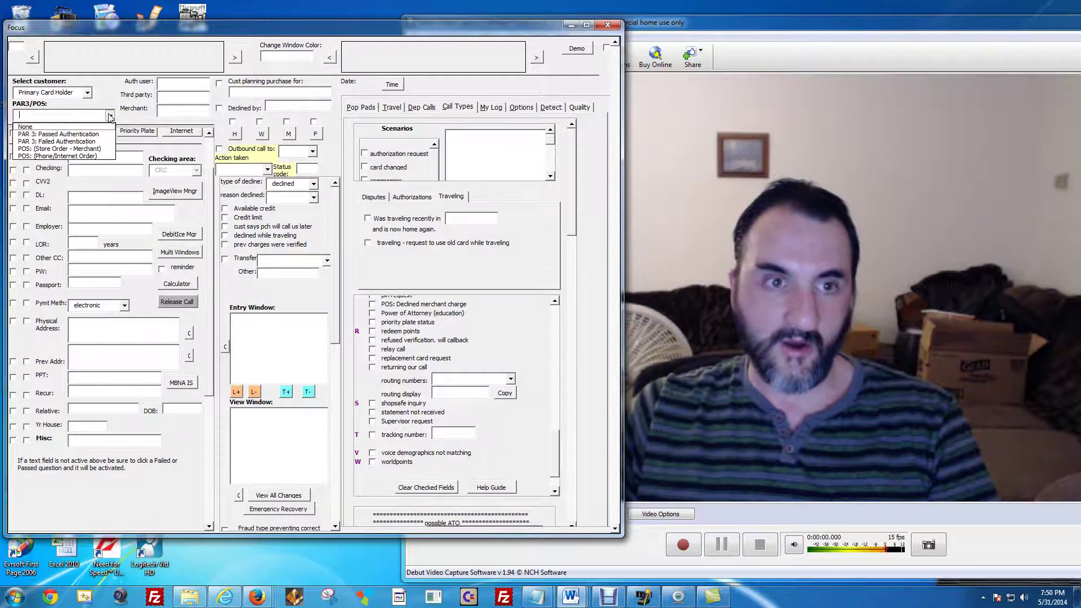
{"action": "left_click", "coordinate": [62, 135]}
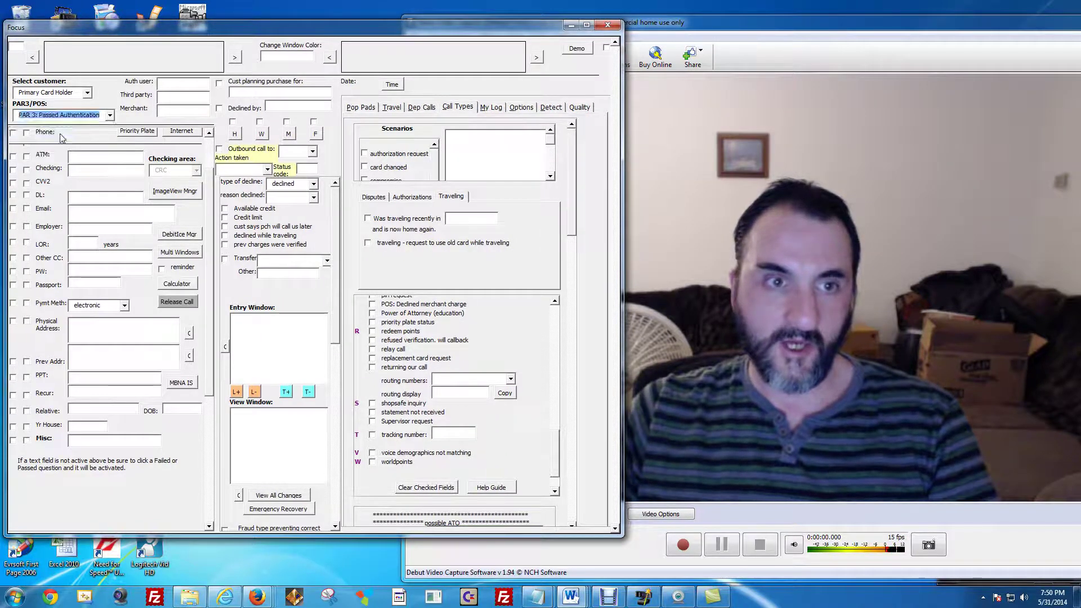
{"action": "left_click", "coordinate": [110, 115]}
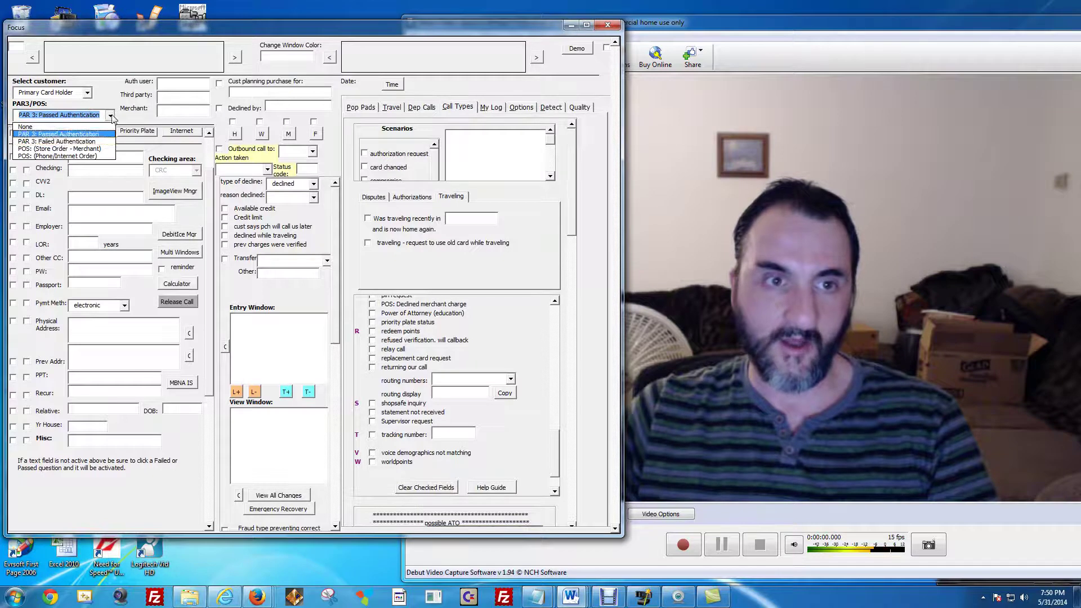
{"action": "left_click", "coordinate": [62, 140]}
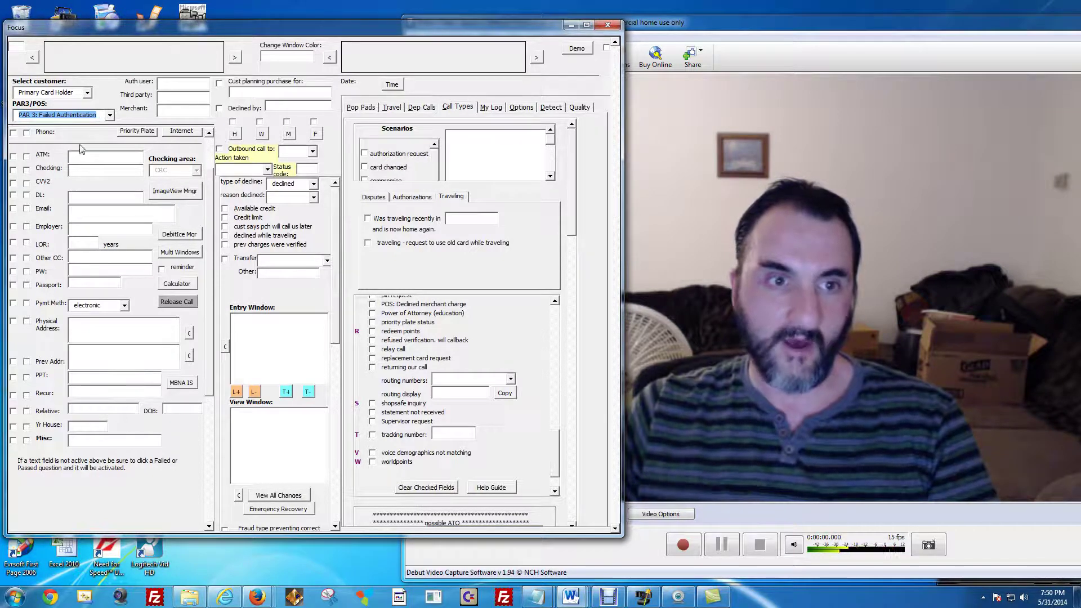
Reveal the account verification rows, then enter the account number and copy it.
{"action": "left_click", "coordinate": [210, 152]}
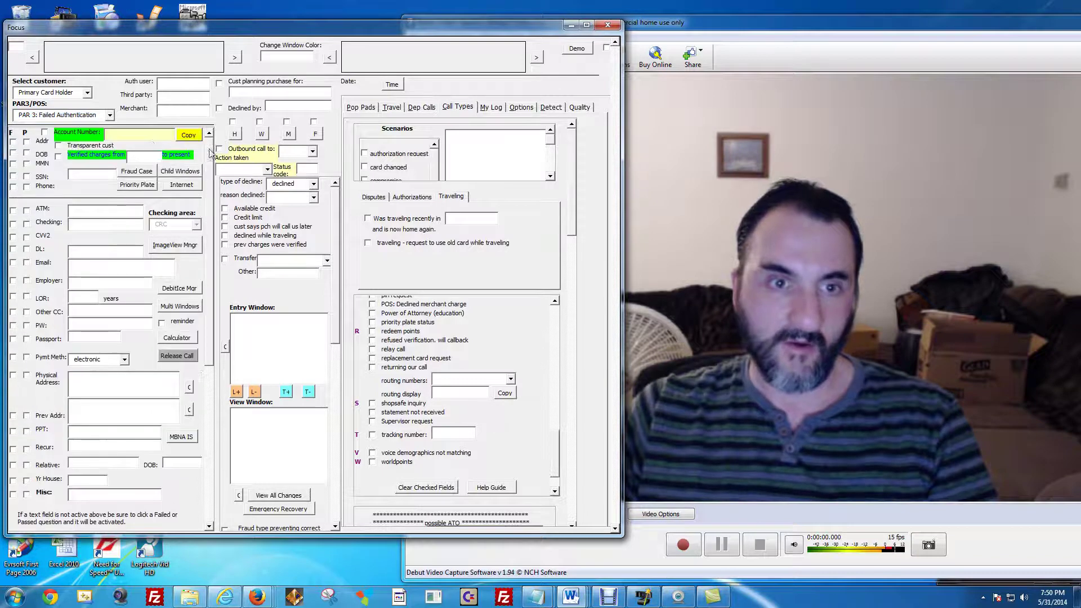
{"action": "left_click", "coordinate": [144, 135]}
{"action": "type", "text": "10"}
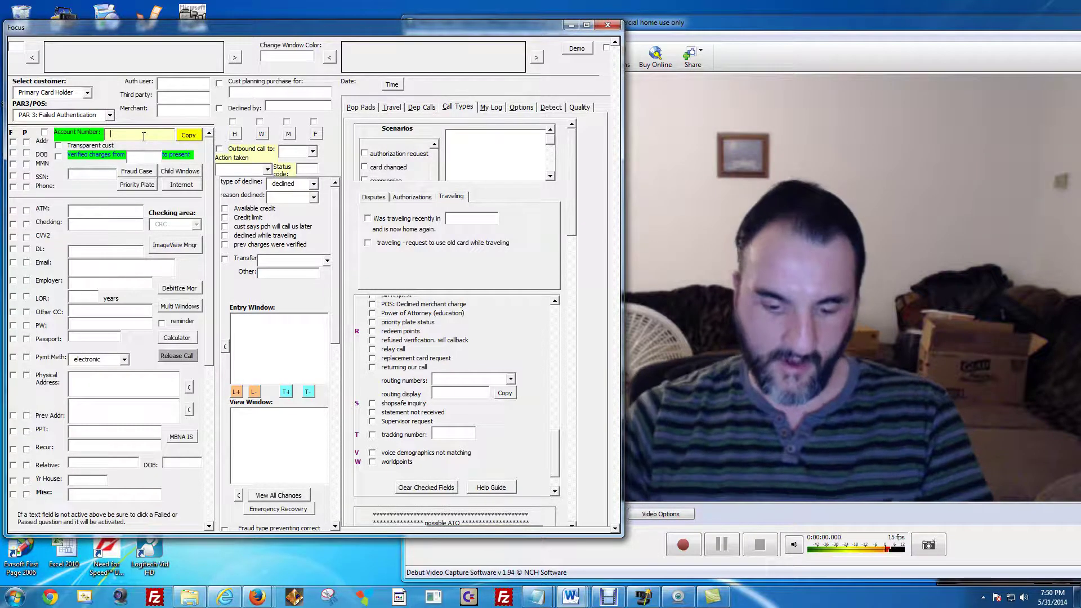
{"action": "type", "text": "002000300"}
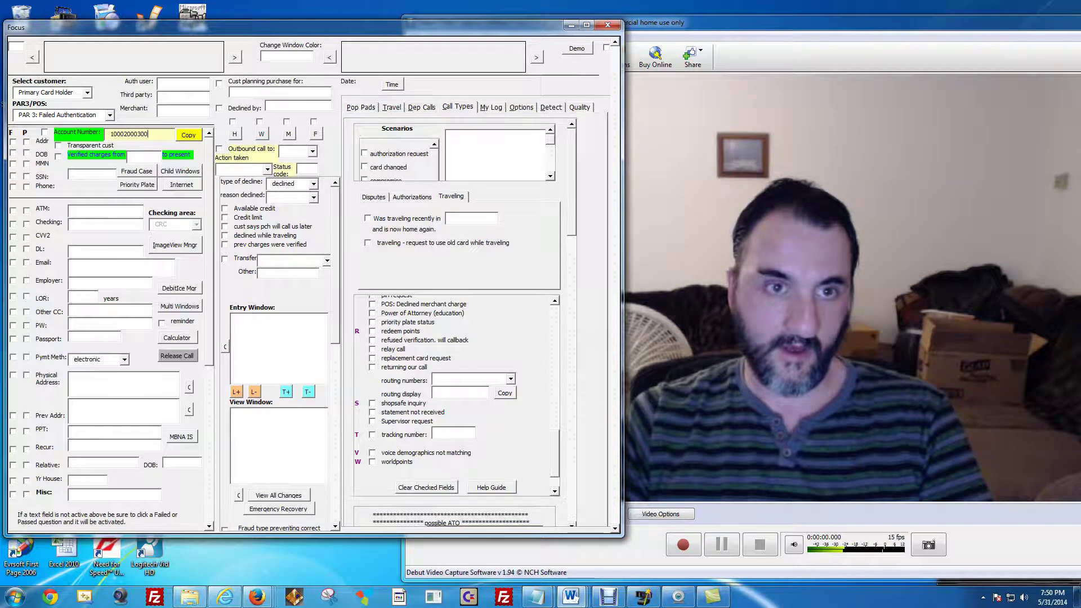
{"action": "type", "text": "05000"}
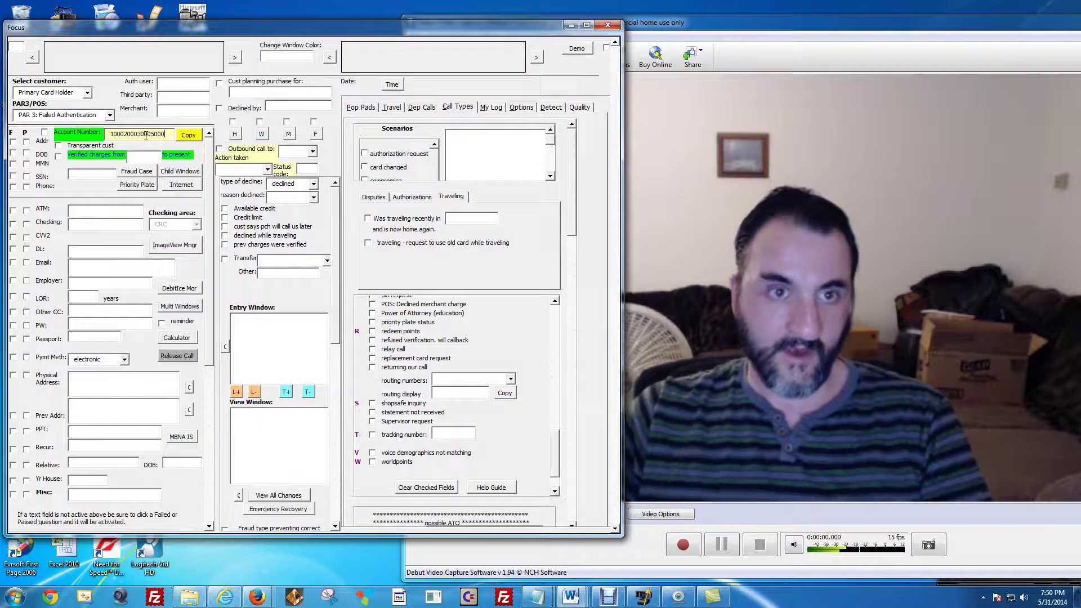
{"action": "left_click", "coordinate": [200, 136]}
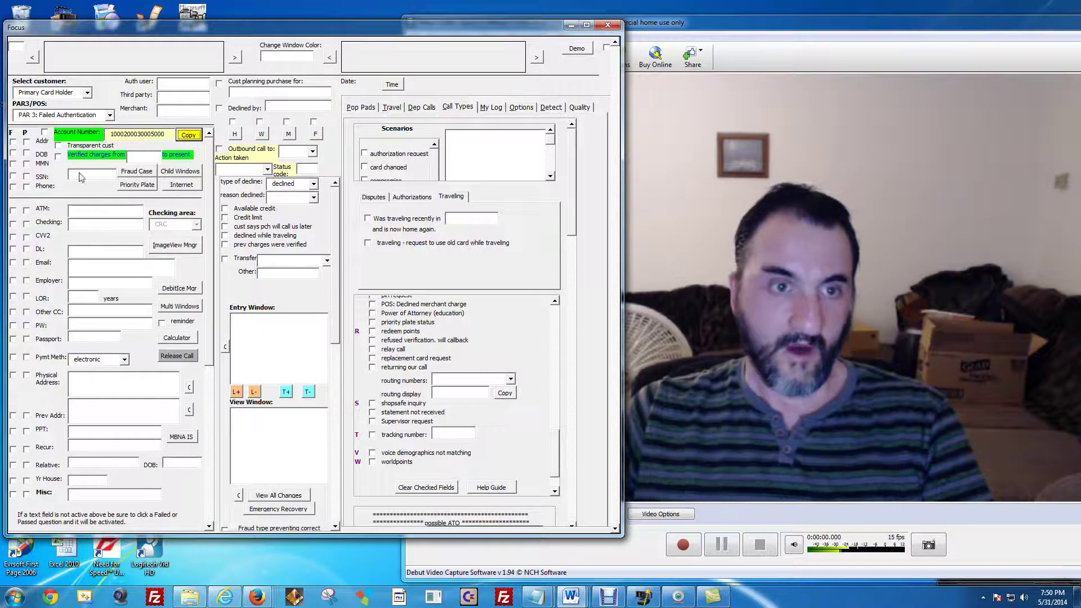
Record a third-party caller by entering the caller's first name.
{"action": "left_click", "coordinate": [171, 83]}
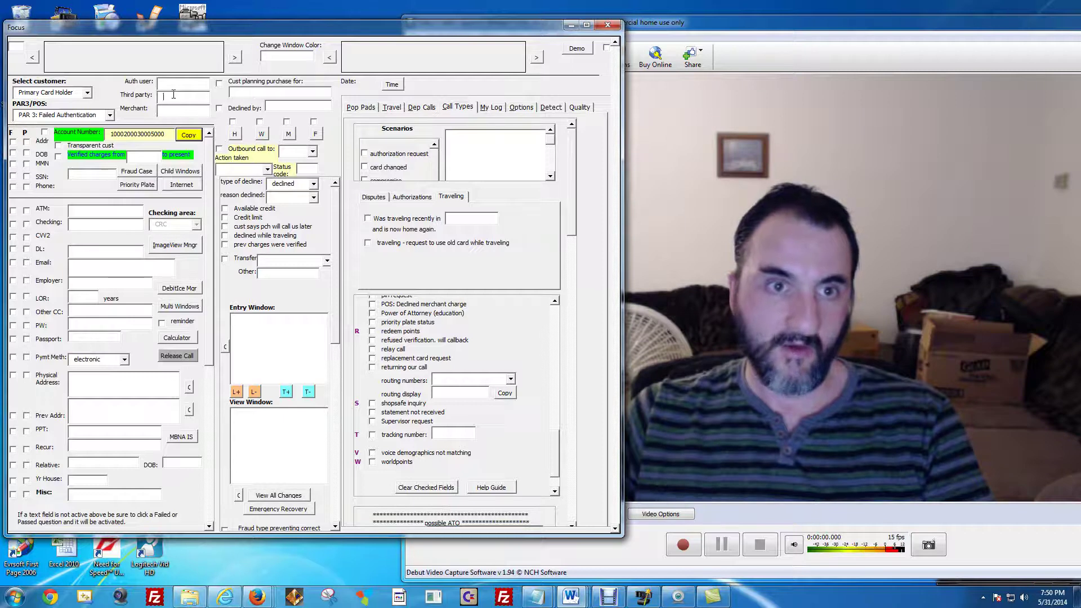
{"action": "left_click", "coordinate": [171, 95]}
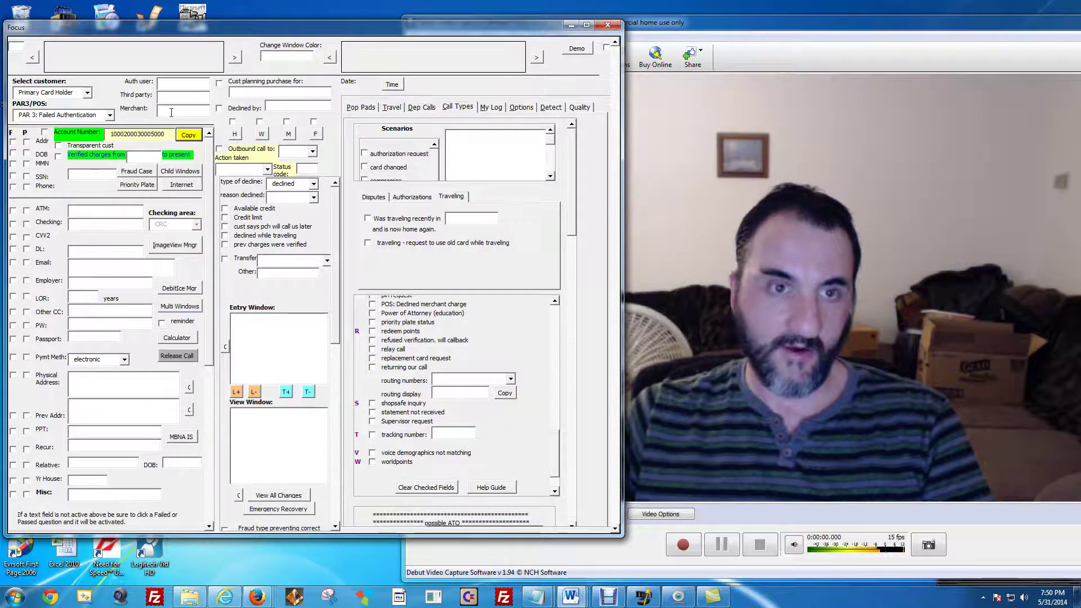
{"action": "type", "text": "John"}
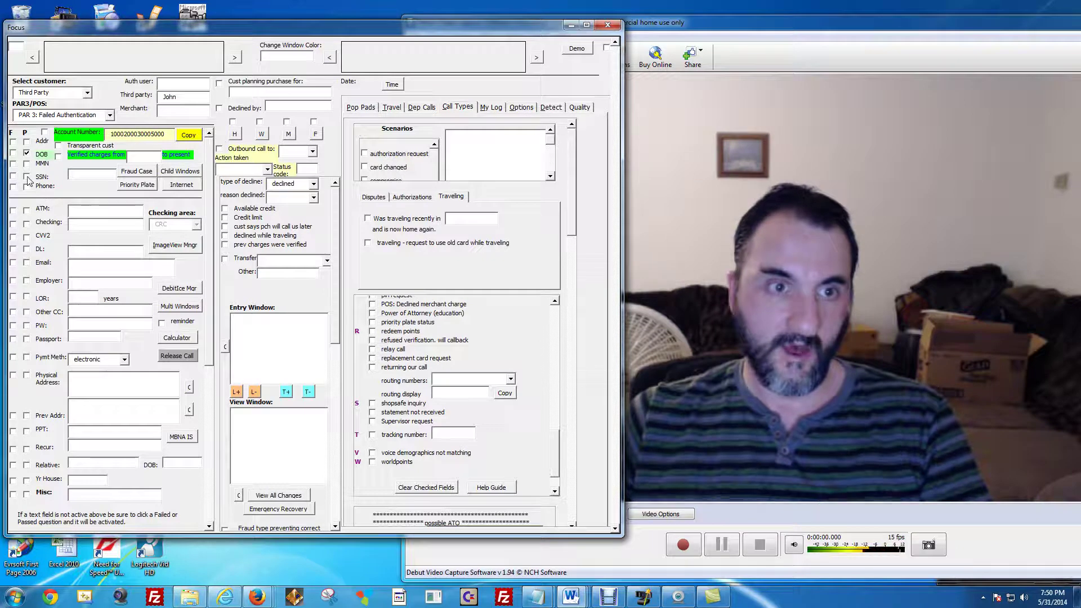
Verify SSN with its last four digits and Employer with 'ABC Bread'.
{"action": "left_click", "coordinate": [26, 176]}
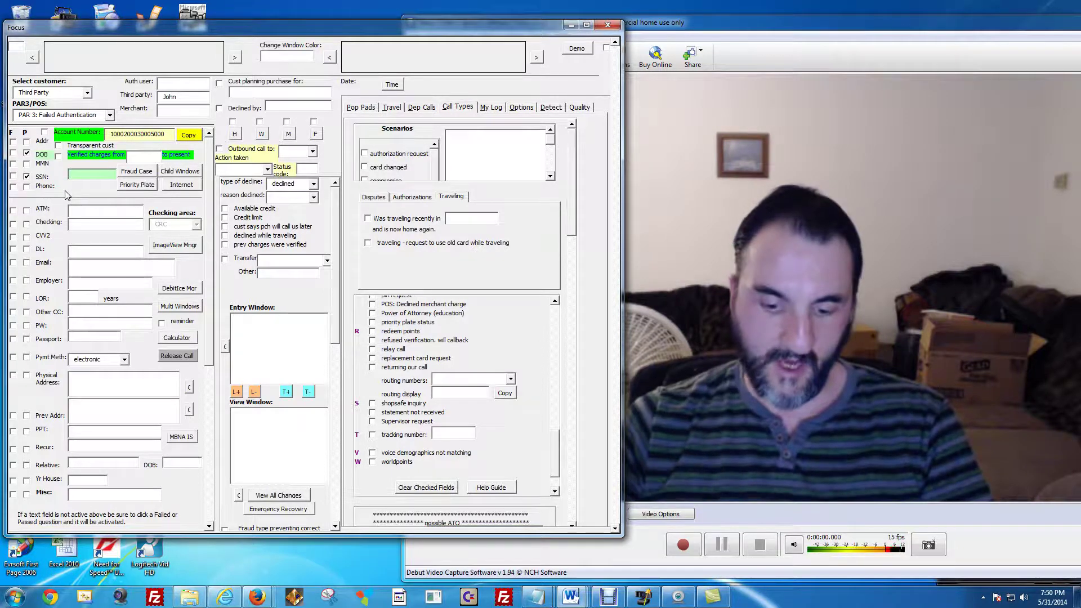
{"action": "type", "text": "7777"}
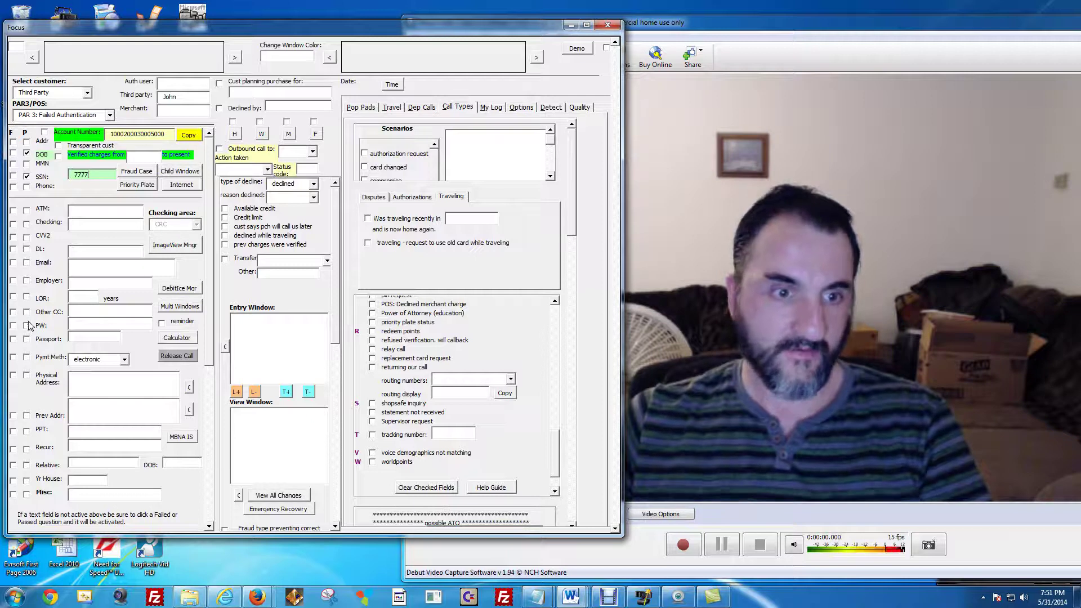
{"action": "left_click", "coordinate": [26, 280]}
{"action": "type", "text": "ABC "}
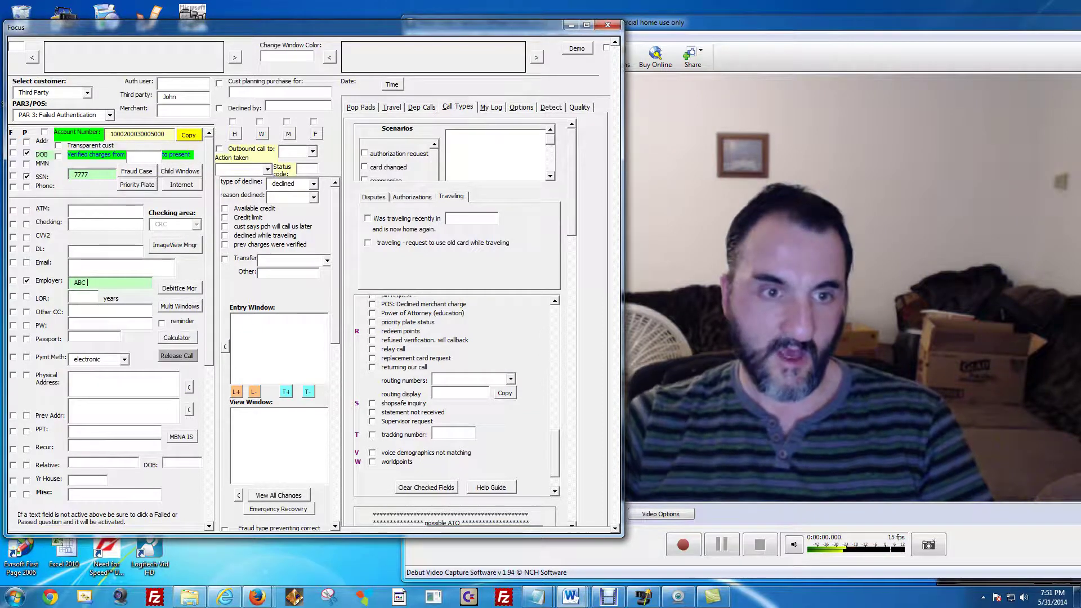
{"action": "type", "text": "Bread"}
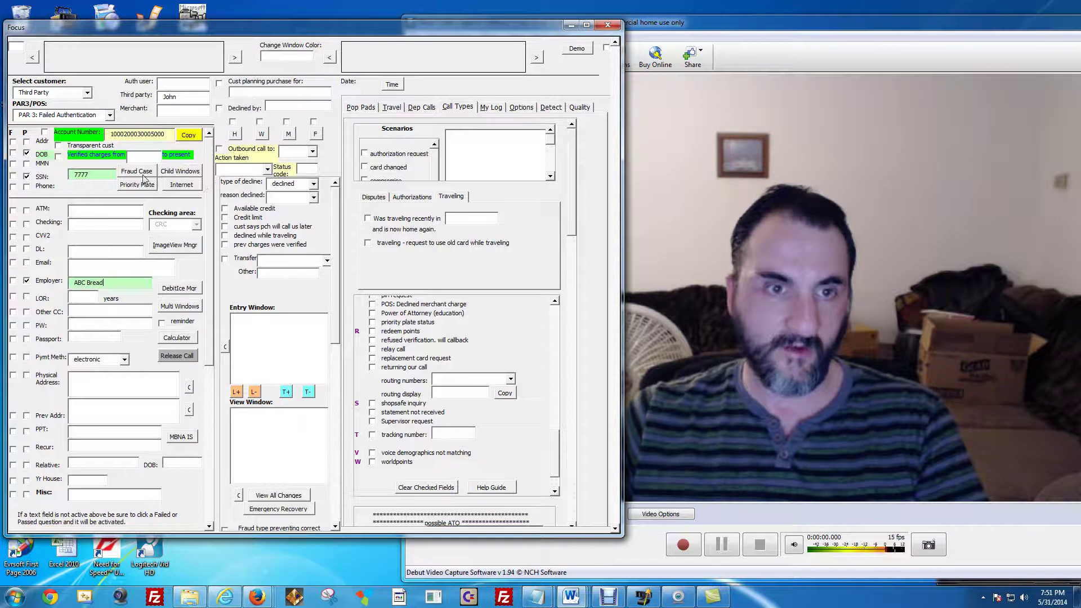
Verify Checking with digits 11 and area Comments, then open and minimize the bank web pages.
{"action": "left_click", "coordinate": [181, 174]}
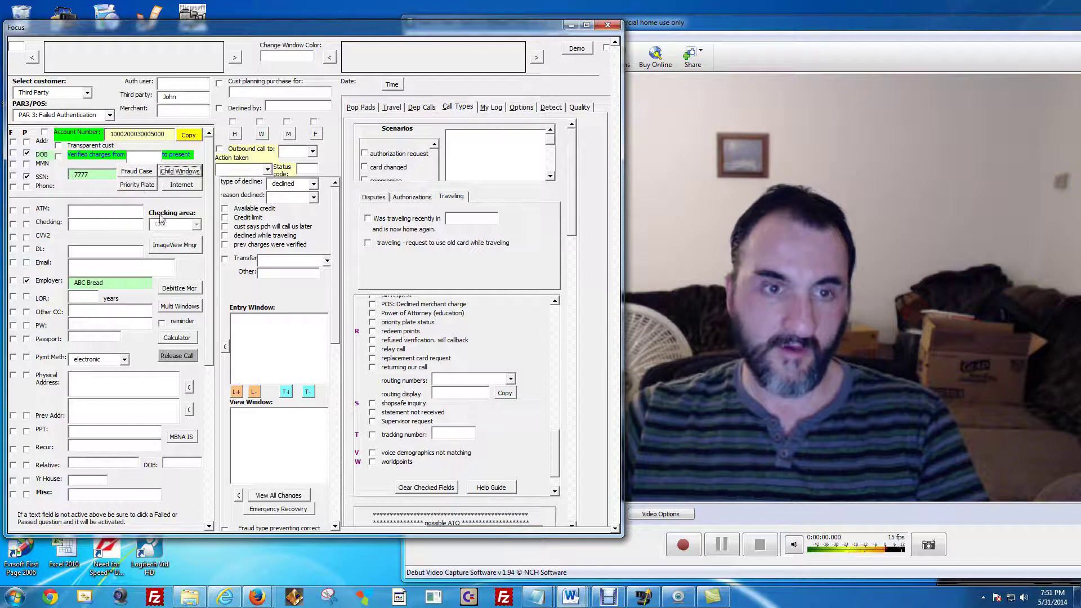
{"action": "left_click", "coordinate": [40, 224]}
{"action": "type", "text": "1144"}
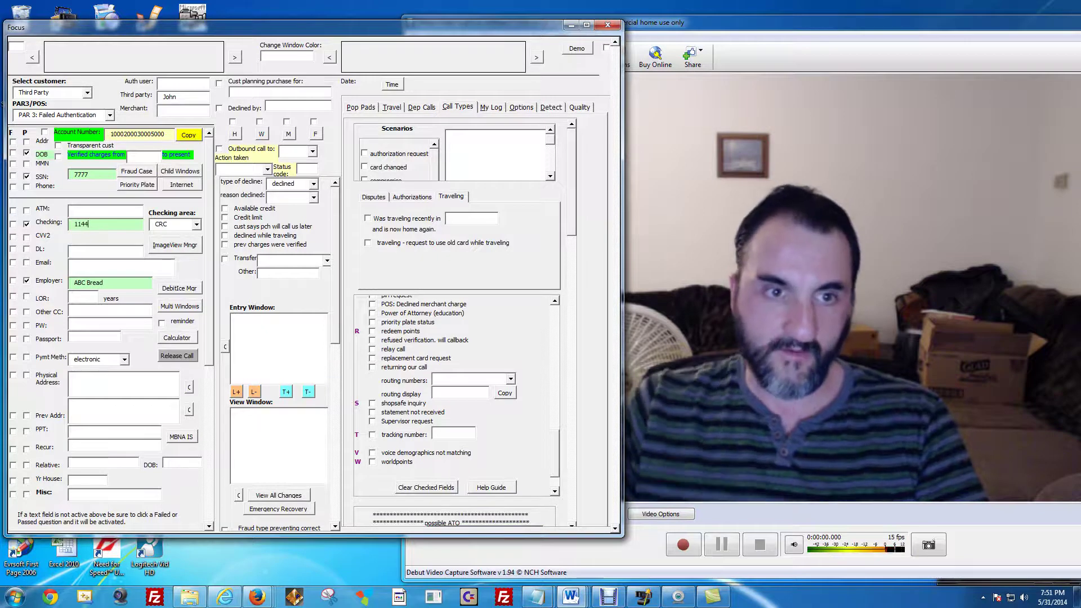
{"action": "left_click", "coordinate": [196, 225]}
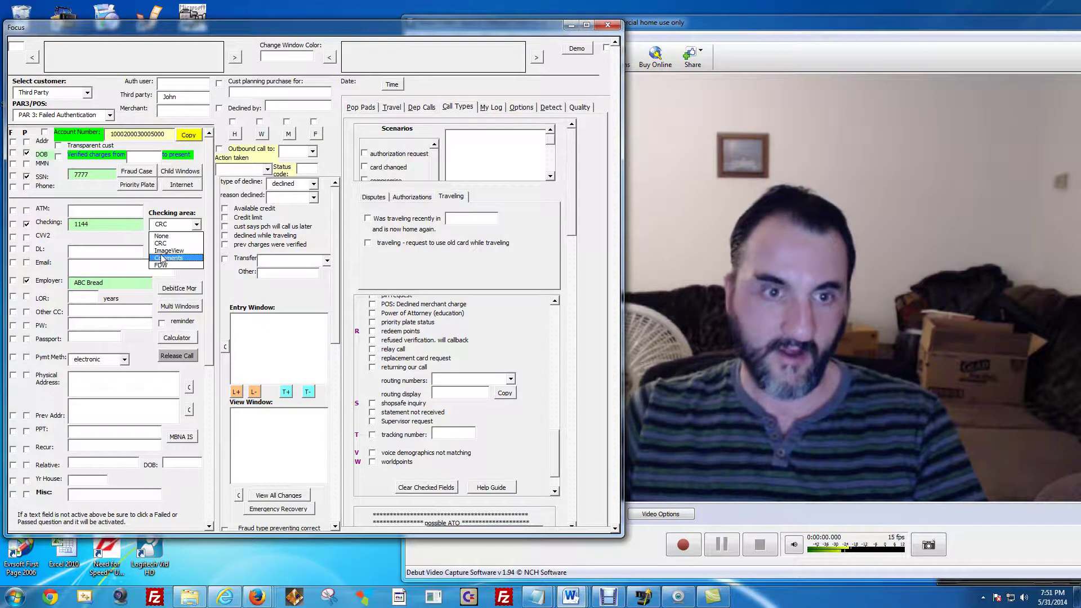
{"action": "left_click", "coordinate": [176, 249]}
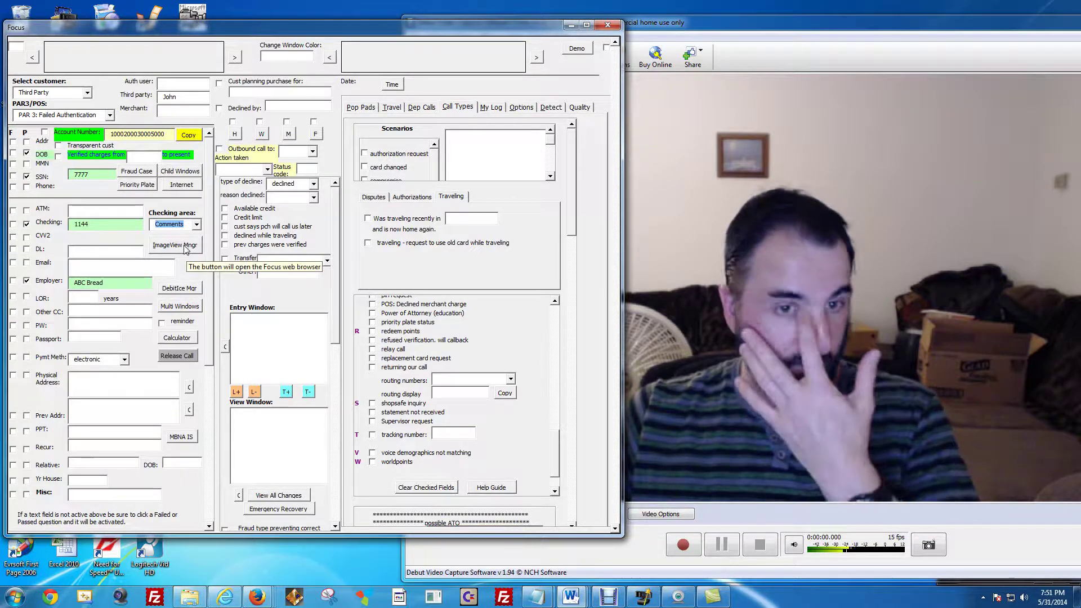
{"action": "left_click", "coordinate": [190, 313]}
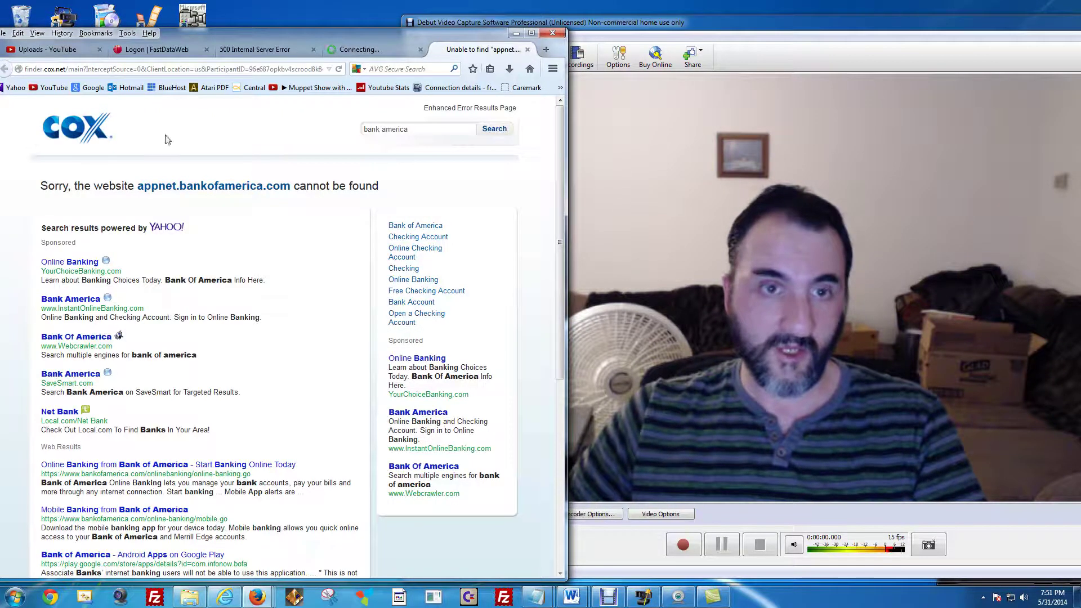
{"action": "left_click", "coordinate": [515, 35]}
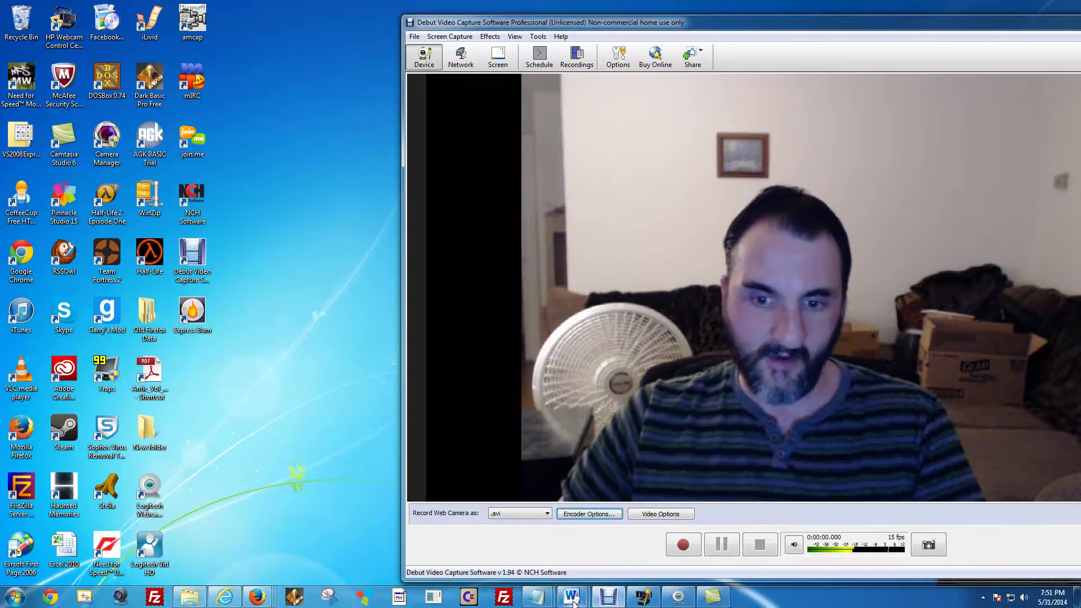
Switch to the Focus106 document and launch a blank Focus form, positioned lower on screen.
{"action": "mouse_move", "coordinate": [573, 601]}
{"action": "left_click", "coordinate": [639, 543]}
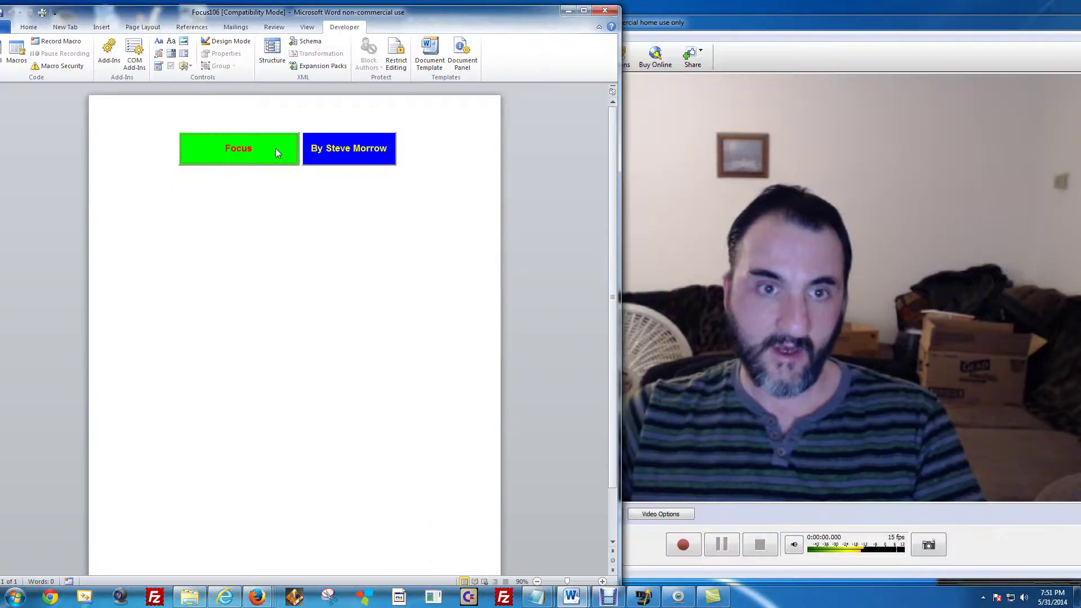
{"action": "left_click", "coordinate": [275, 150]}
{"action": "left_click_drag", "start_coordinate": [175, 6], "coordinate": [172, 23]}
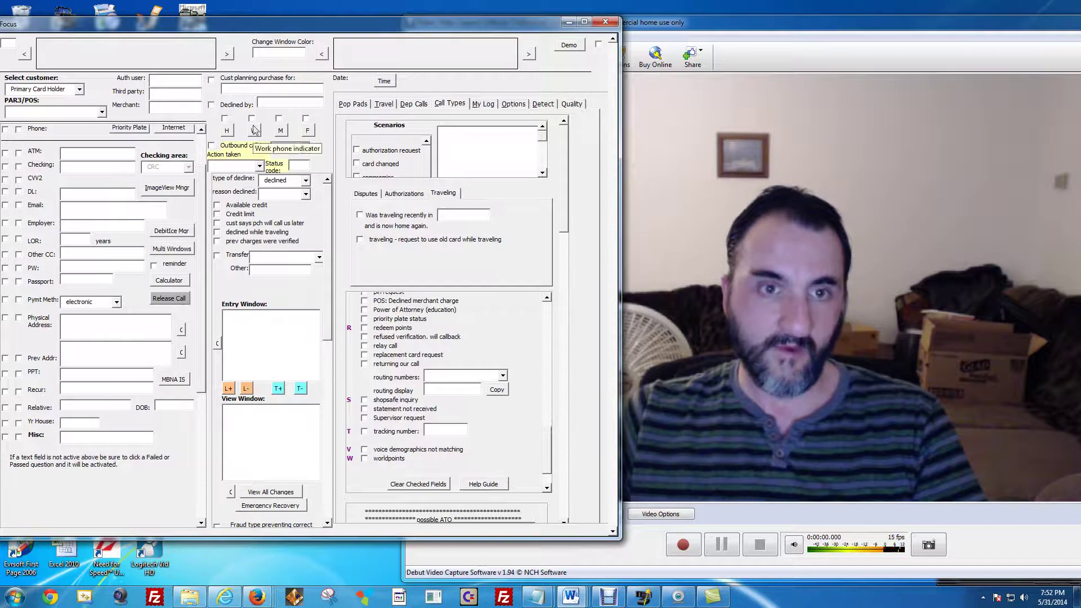
{"action": "left_click", "coordinate": [309, 183]}
{"action": "left_click", "coordinate": [309, 183]}
{"action": "left_click", "coordinate": [307, 181]}
{"action": "left_click", "coordinate": [306, 180]}
{"action": "left_click", "coordinate": [307, 180]}
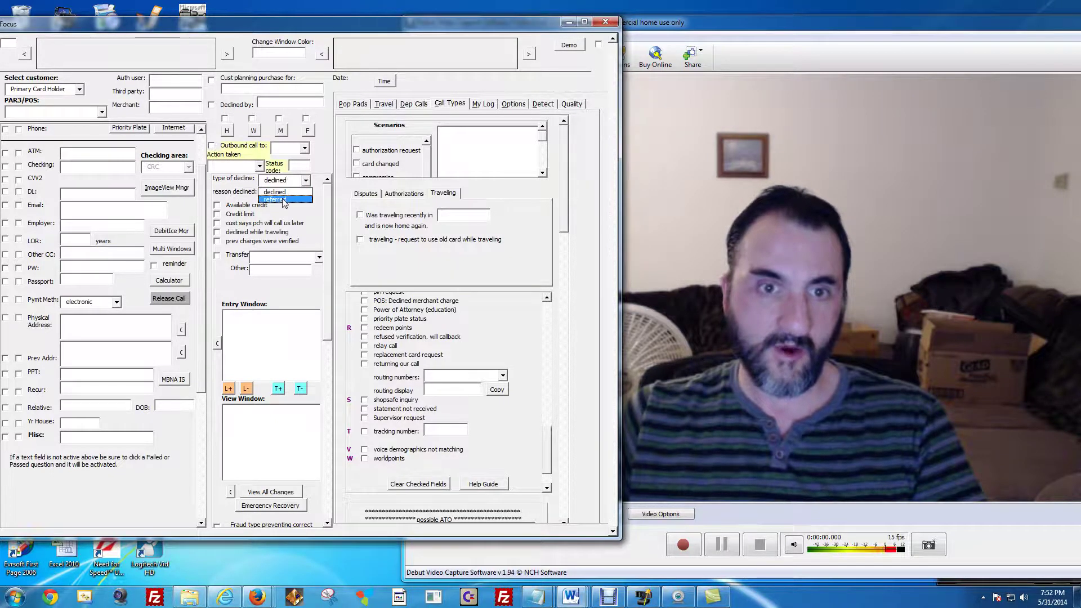
{"action": "left_click", "coordinate": [285, 192]}
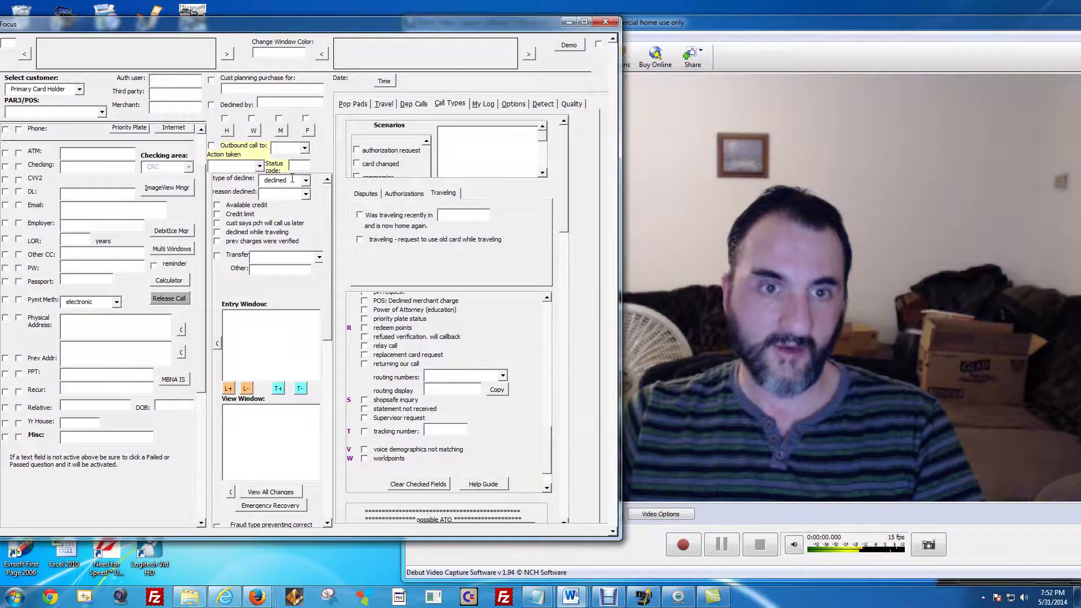
{"action": "left_click", "coordinate": [260, 166]}
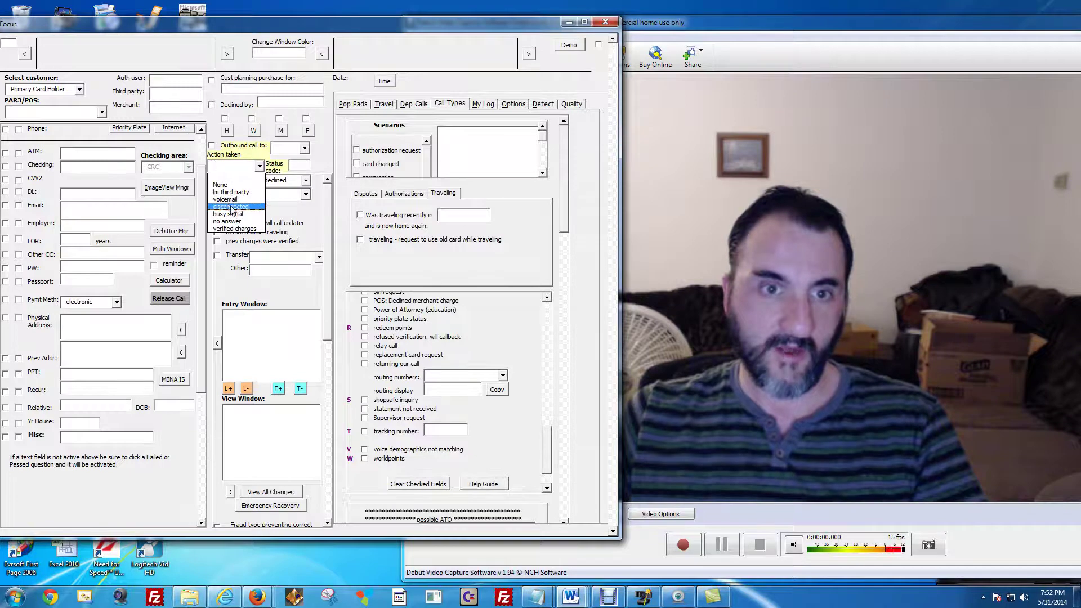
{"action": "left_click", "coordinate": [305, 149]}
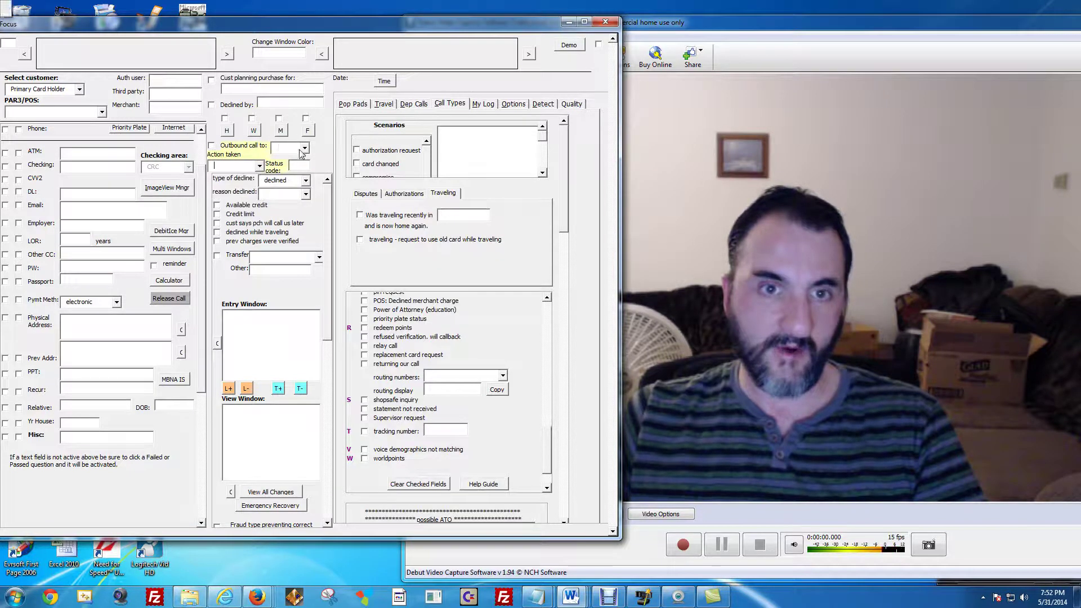
{"action": "left_click", "coordinate": [305, 149]}
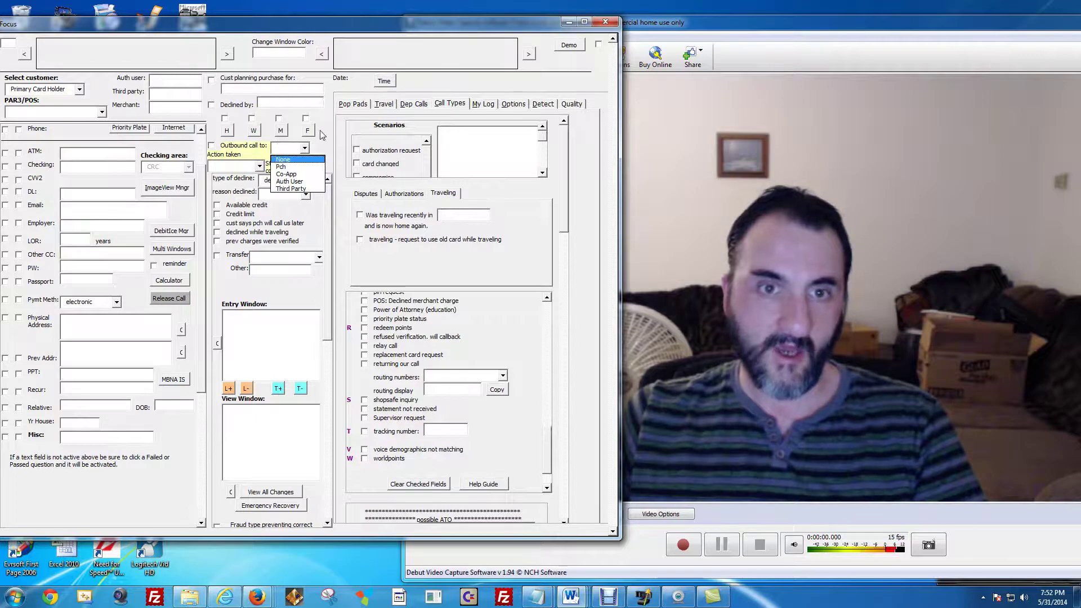
{"action": "left_click", "coordinate": [277, 124]}
{"action": "left_click", "coordinate": [263, 89]}
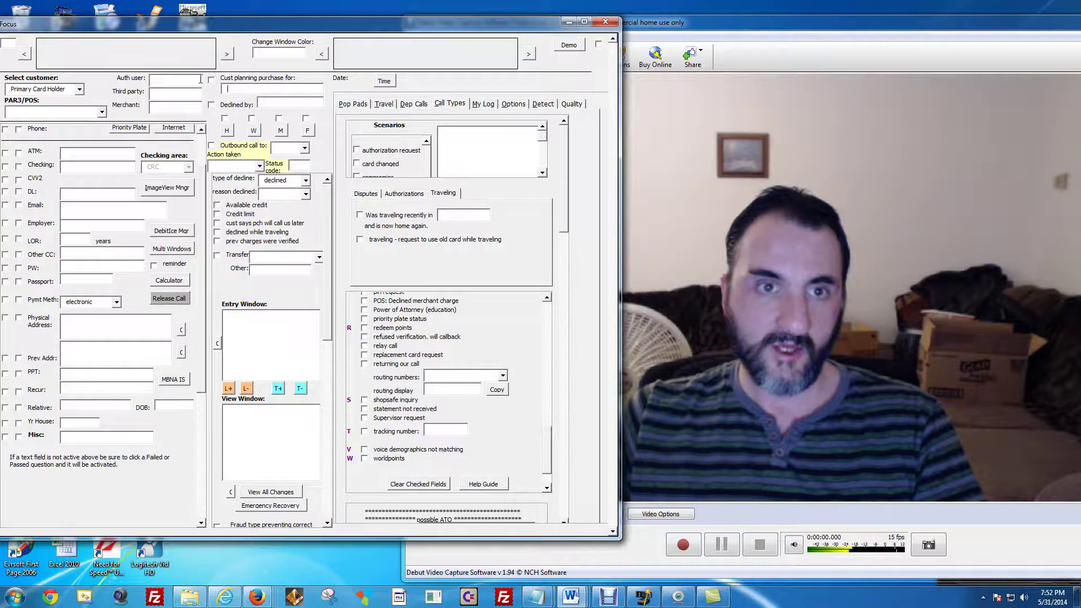
{"action": "left_click", "coordinate": [287, 102]}
Type 'Extra notes' in the Entry Window and set Transfer to Customer Service.
{"action": "left_click", "coordinate": [248, 313]}
{"action": "type", "text": "E"}
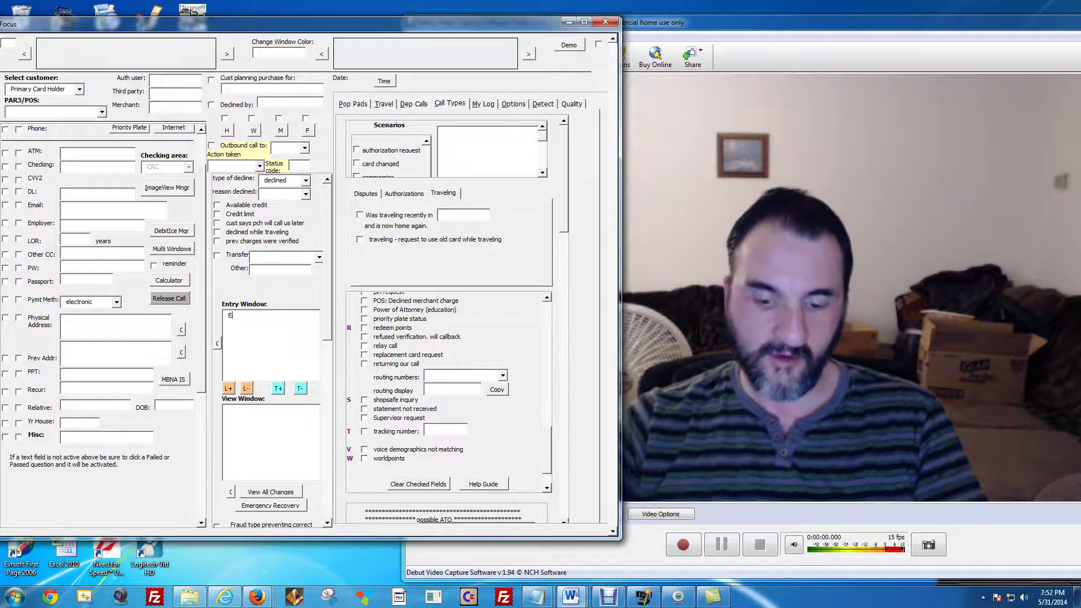
{"action": "type", "text": "xtra notes"}
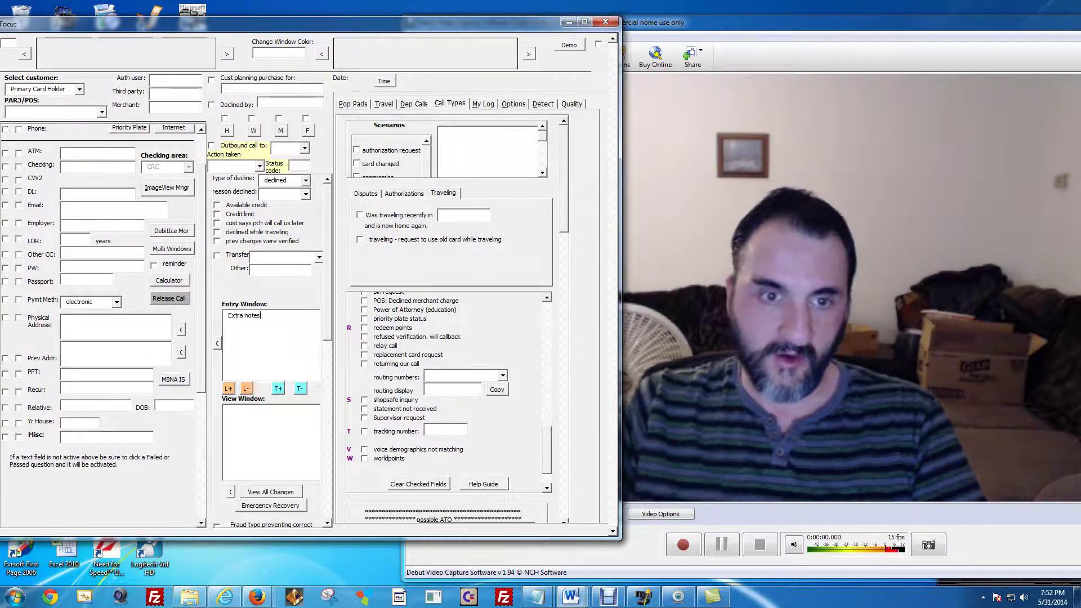
{"action": "left_click", "coordinate": [319, 258]}
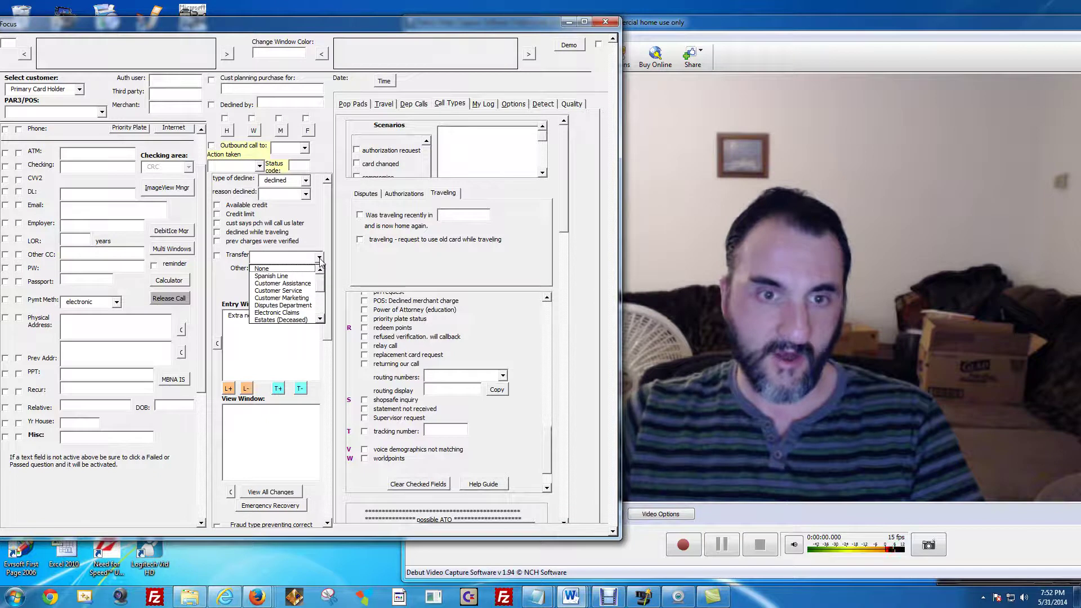
{"action": "left_click", "coordinate": [294, 291]}
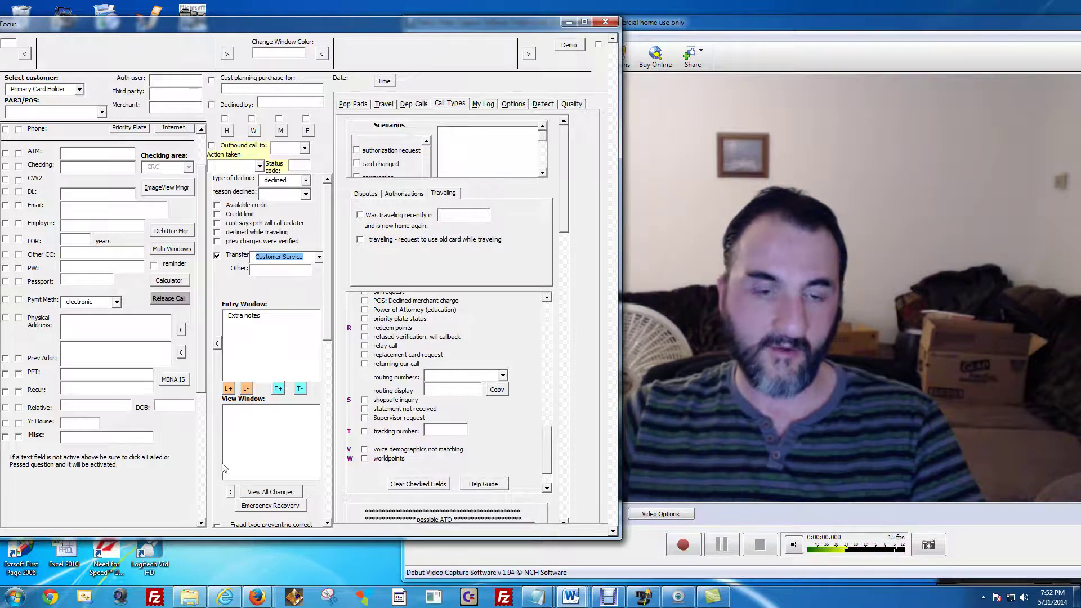
Compile the notes into the View Window, then mark DOB as passed.
{"action": "left_click", "coordinate": [262, 493]}
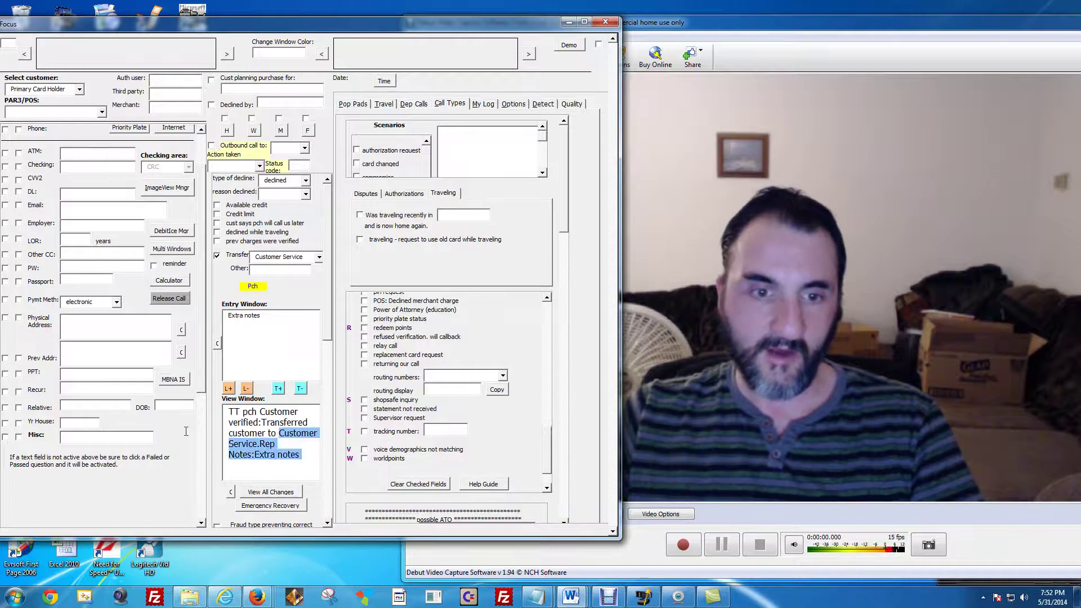
{"action": "left_click", "coordinate": [273, 432]}
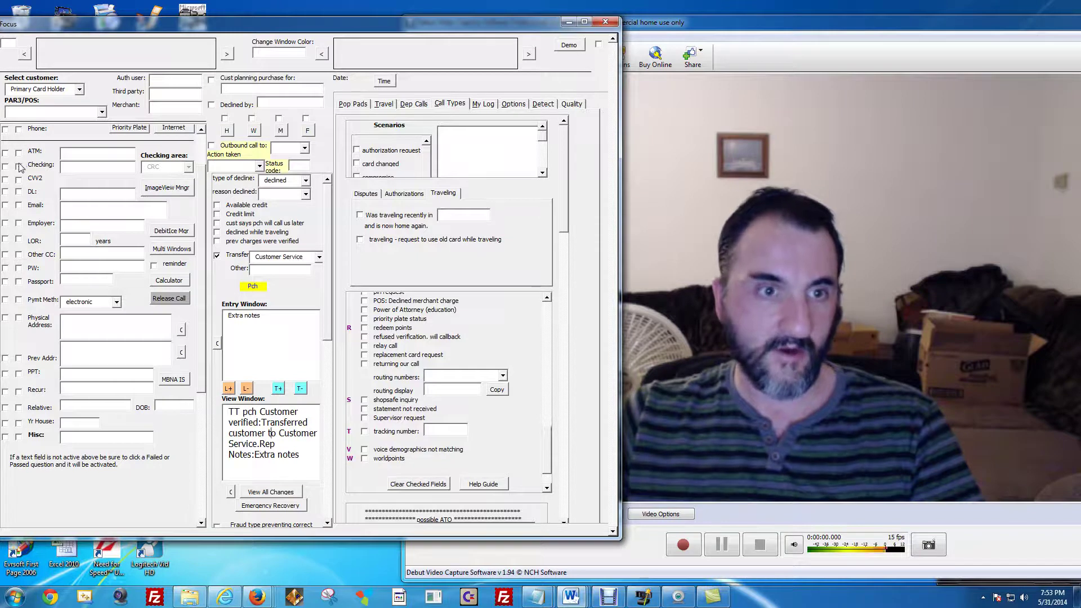
{"action": "scroll", "coordinate": [20, 167], "scroll_direction": "up", "scroll_amount": 2}
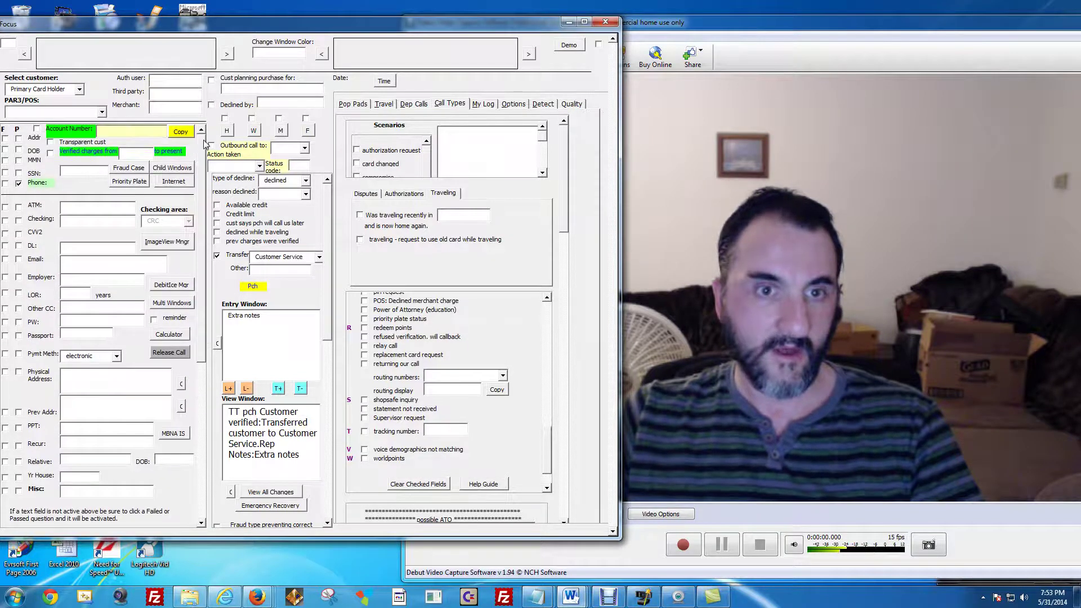
{"action": "left_click", "coordinate": [18, 151]}
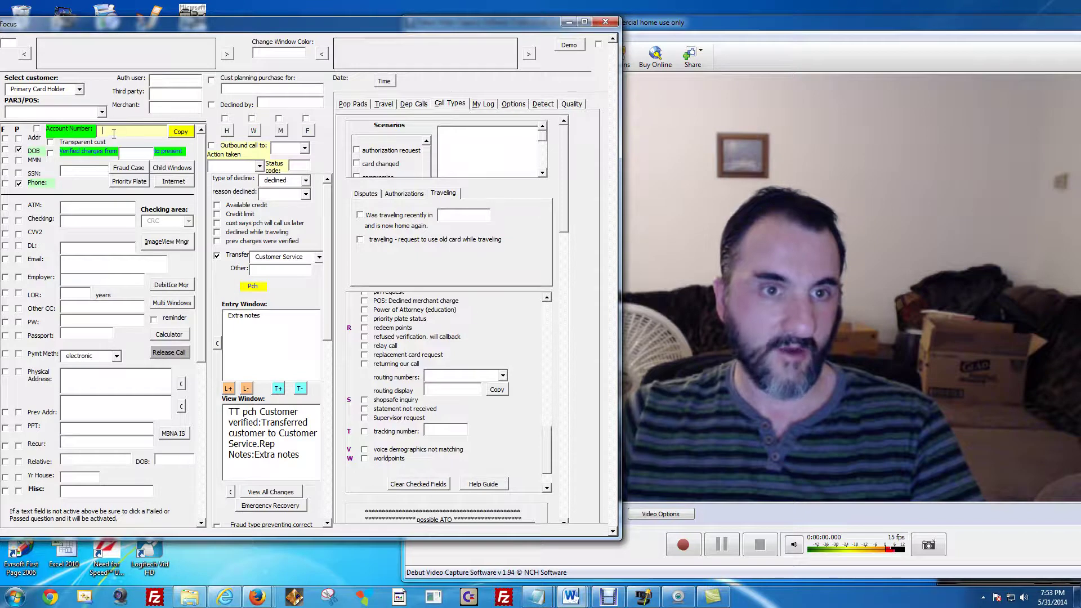
Enter the 16-digit account number, correcting its last digits, and leave PAR3/POS empty.
{"action": "type", "text": "1000200030005000"}
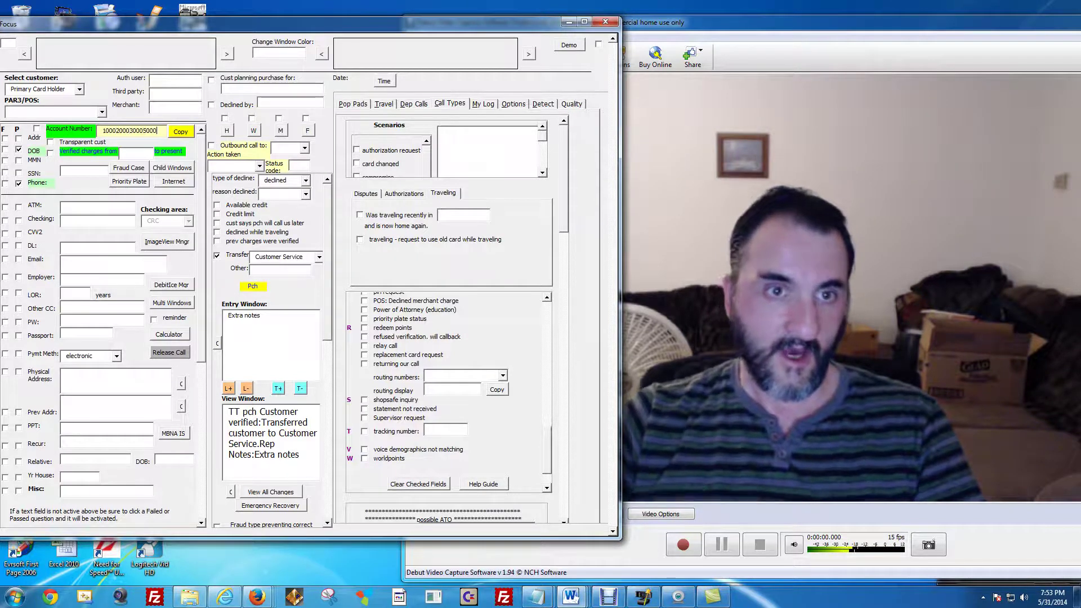
{"action": "key", "text": "BackSpace"}
{"action": "key", "text": "BackSpace"}
{"action": "key", "text": "BackSpace"}
{"action": "key", "text": "BackSpace"}
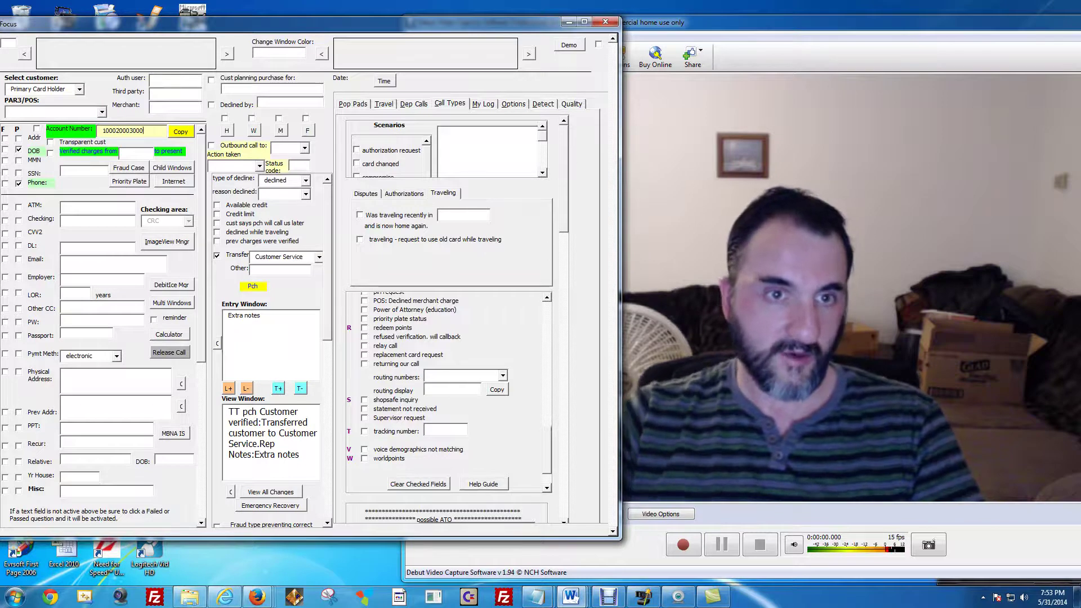
{"action": "type", "text": "4000"}
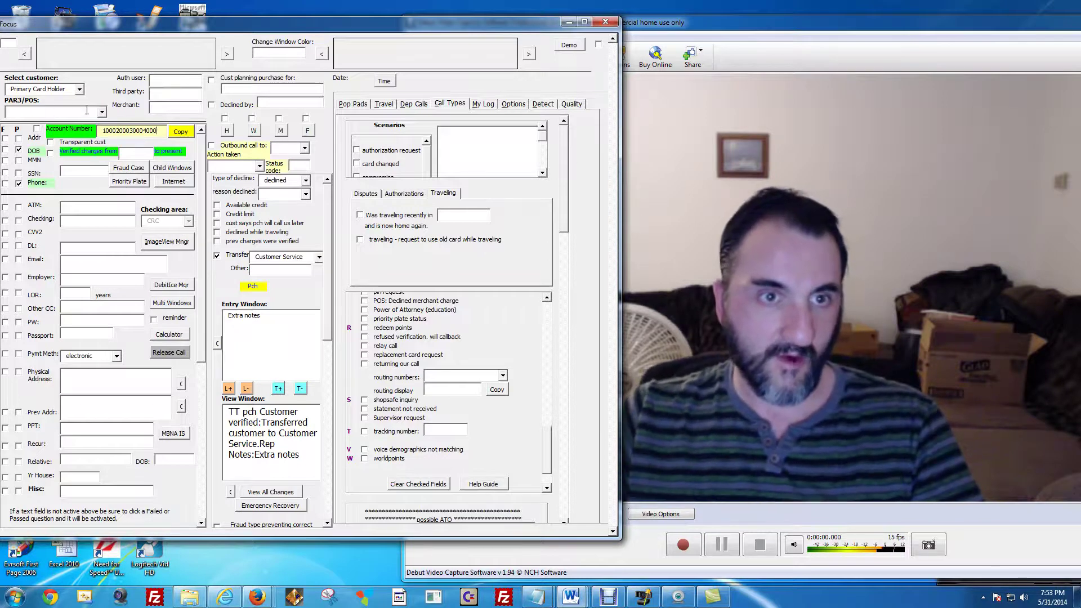
{"action": "left_click", "coordinate": [97, 112]}
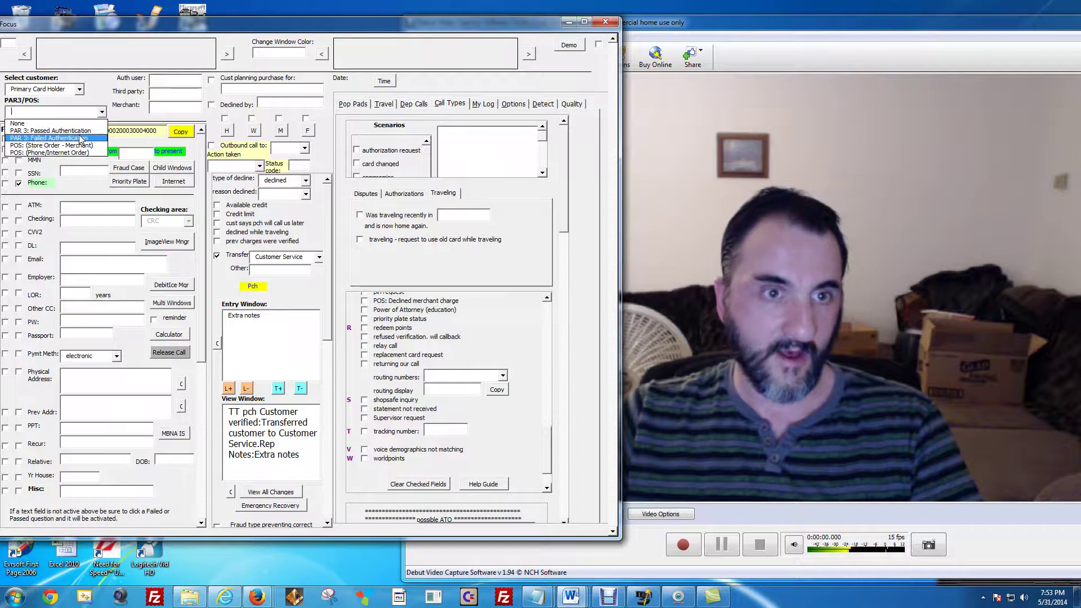
{"action": "left_click", "coordinate": [125, 114]}
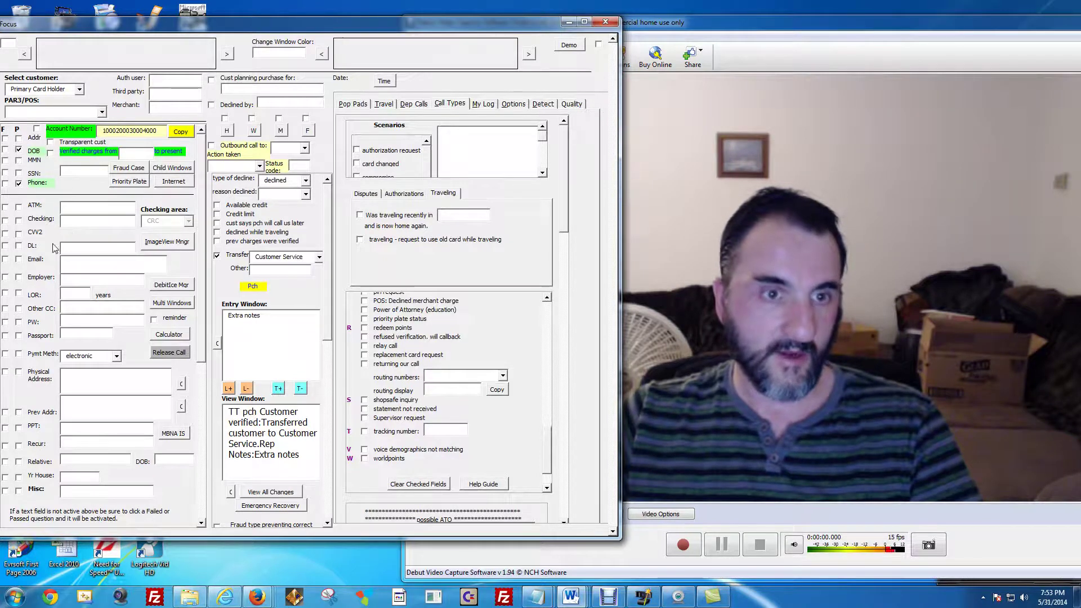
Mark Checking as passed with bank number 3033 and refresh the View Window notes.
{"action": "left_click", "coordinate": [19, 220]}
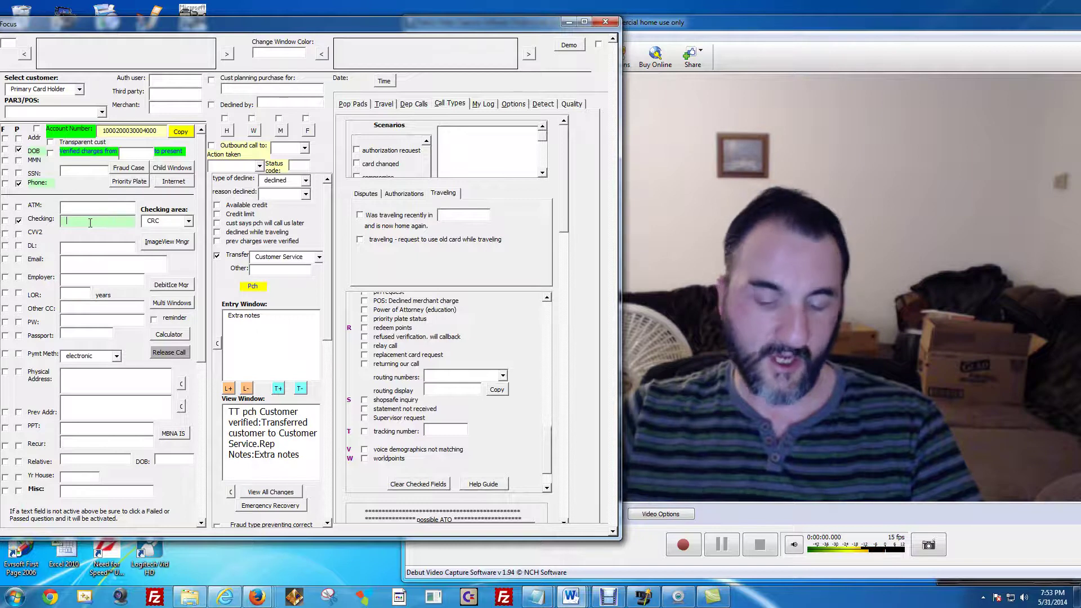
{"action": "left_click", "coordinate": [90, 223]}
{"action": "type", "text": "3033"}
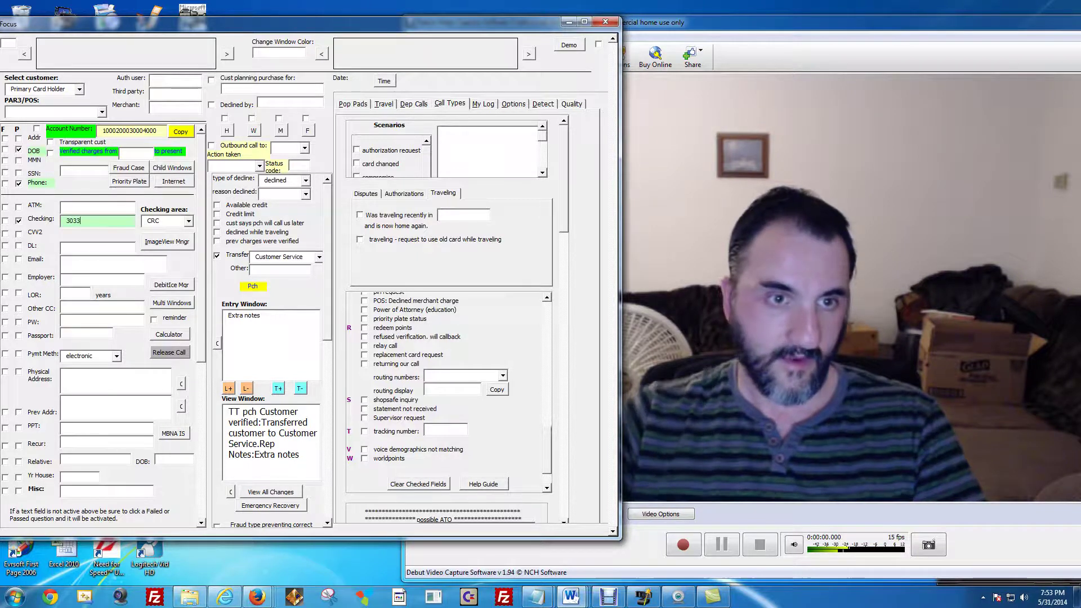
{"action": "left_click", "coordinate": [274, 492]}
{"action": "left_click", "coordinate": [265, 436]}
{"action": "key", "text": "ctrl+a"}
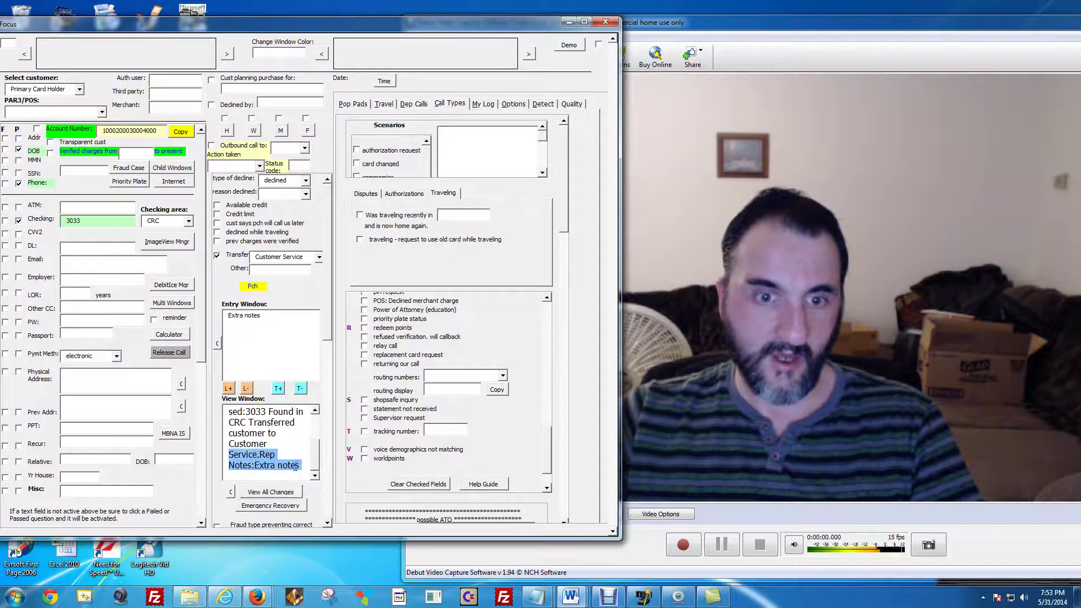
{"action": "left_click", "coordinate": [263, 455]}
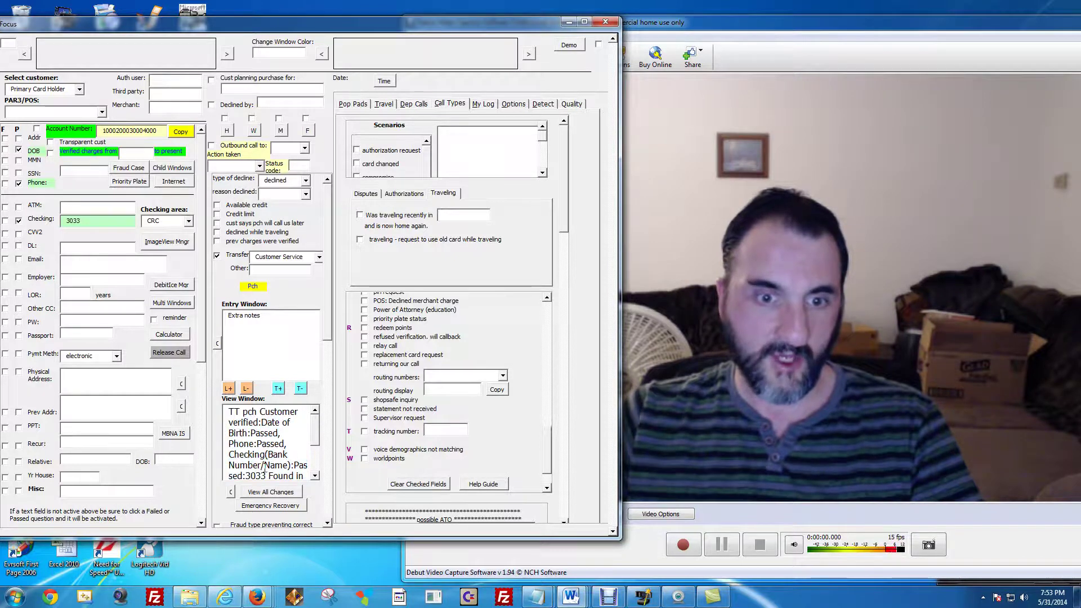
Open the outbound-call recipient list and close it, leaving it blank.
{"action": "left_click", "coordinate": [316, 477]}
{"action": "scroll", "coordinate": [271, 445], "scroll_direction": "up", "scroll_amount": 3}
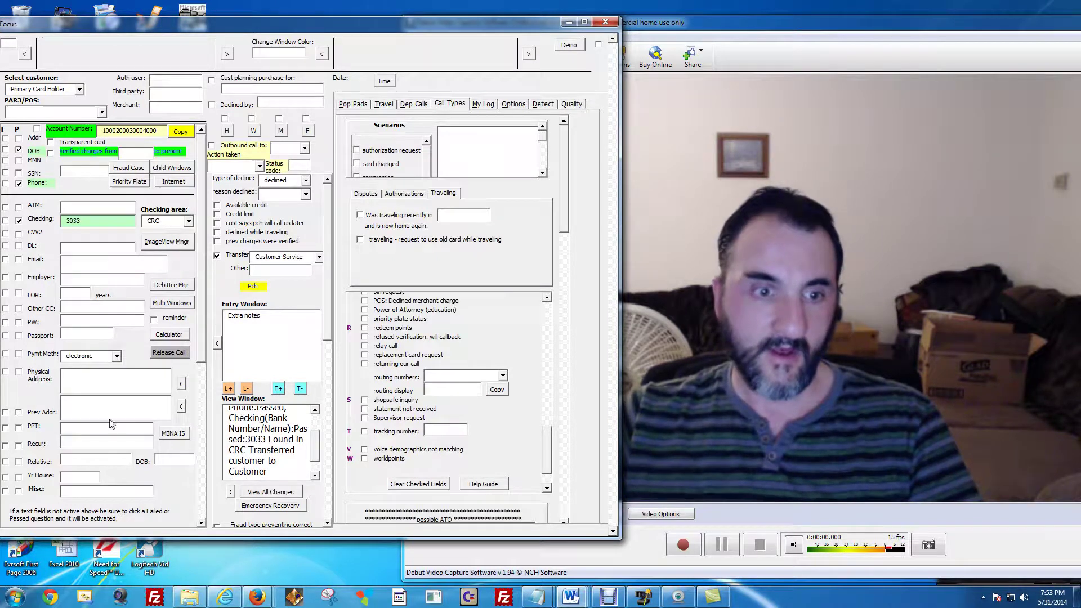
{"action": "left_click", "coordinate": [304, 148]}
{"action": "left_click", "coordinate": [305, 148]}
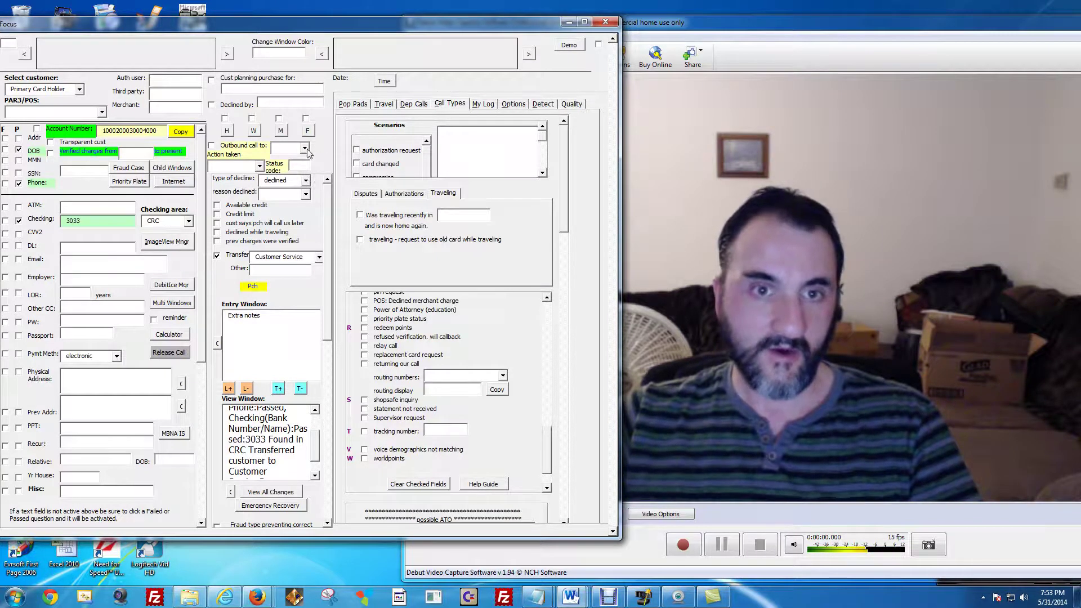
{"action": "left_click", "coordinate": [305, 147]}
{"action": "left_click", "coordinate": [305, 147]}
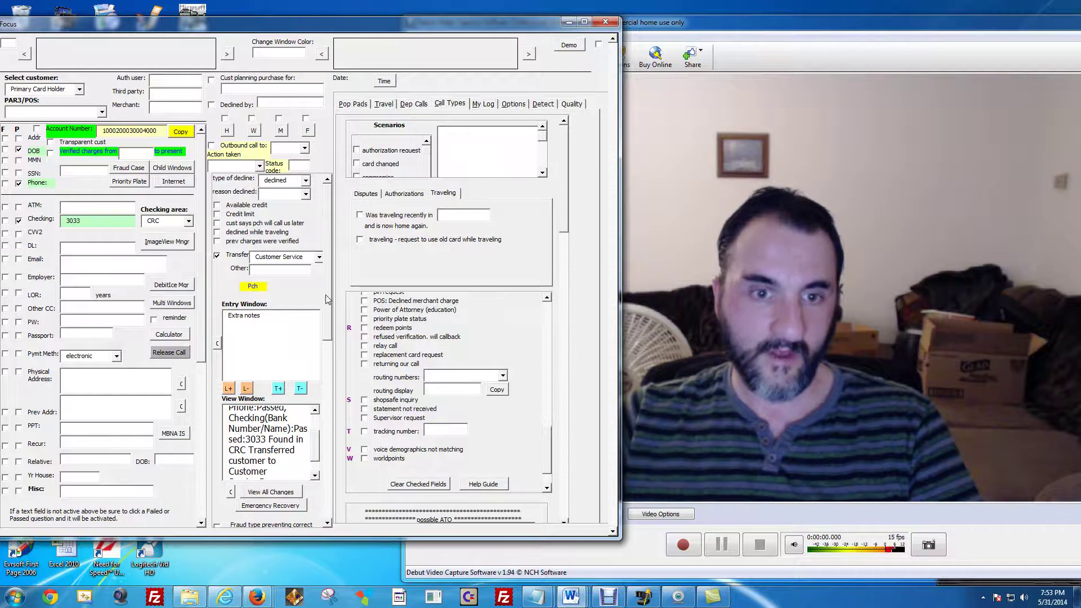
{"action": "scroll", "coordinate": [327, 299], "scroll_direction": "down", "scroll_amount": 5}
{"action": "scroll", "coordinate": [322, 239], "scroll_direction": "up", "scroll_amount": 5}
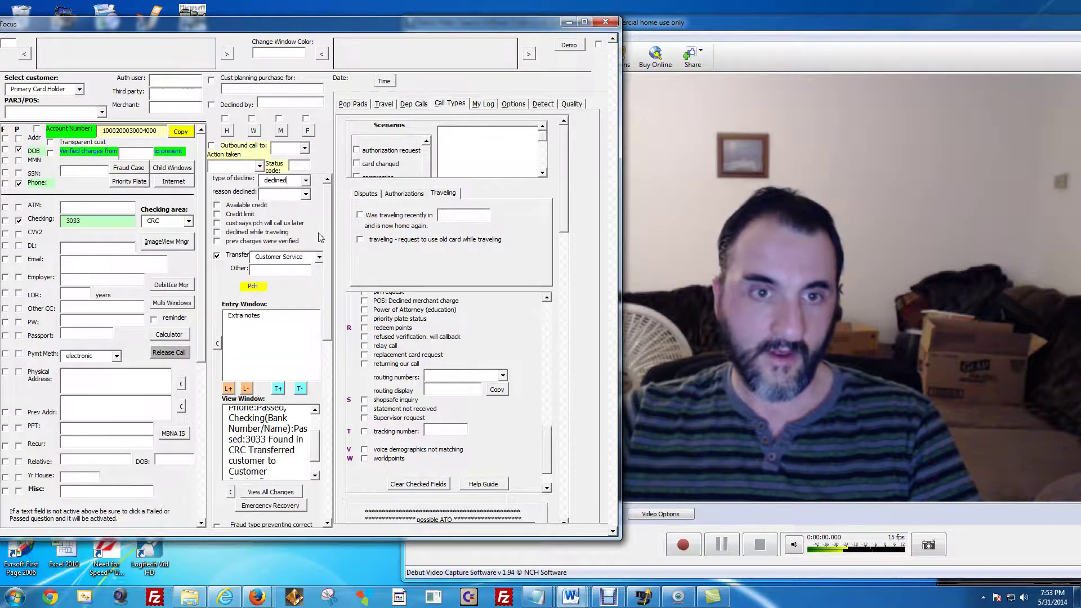
Cycle through the call-script prompts, stamp the date (May 31 2014, 07:54:23 PM) and try Demo.
{"action": "left_click", "coordinate": [322, 55]}
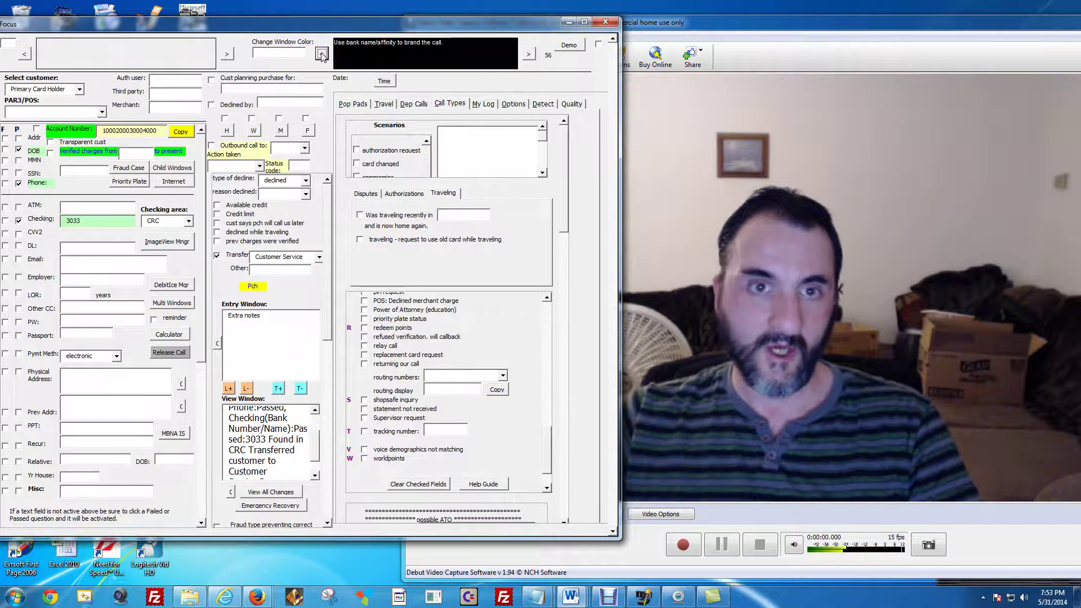
{"action": "left_click", "coordinate": [529, 56]}
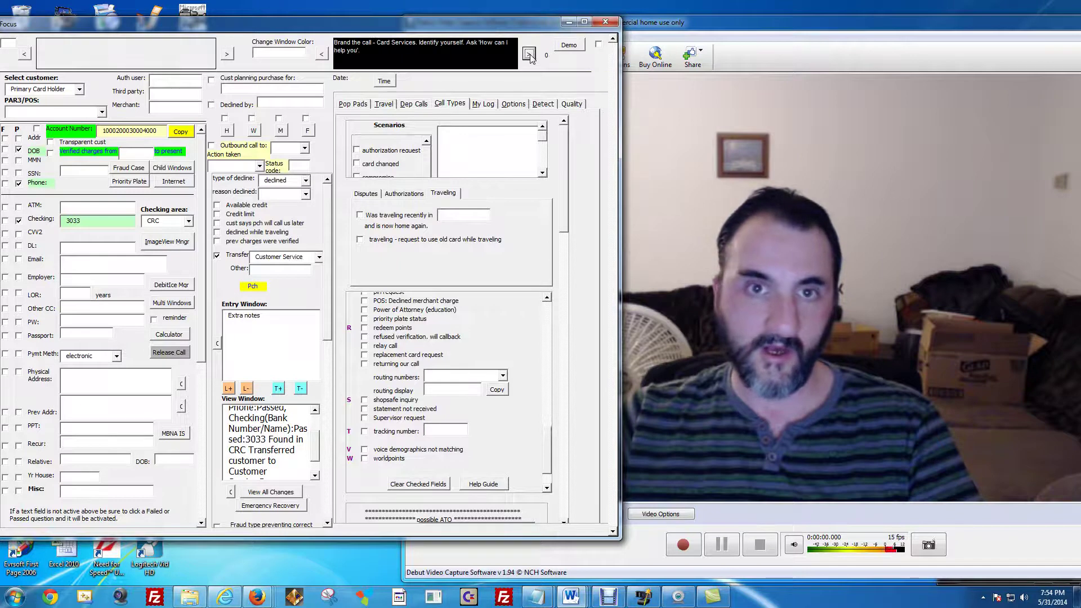
{"action": "left_click", "coordinate": [529, 55]}
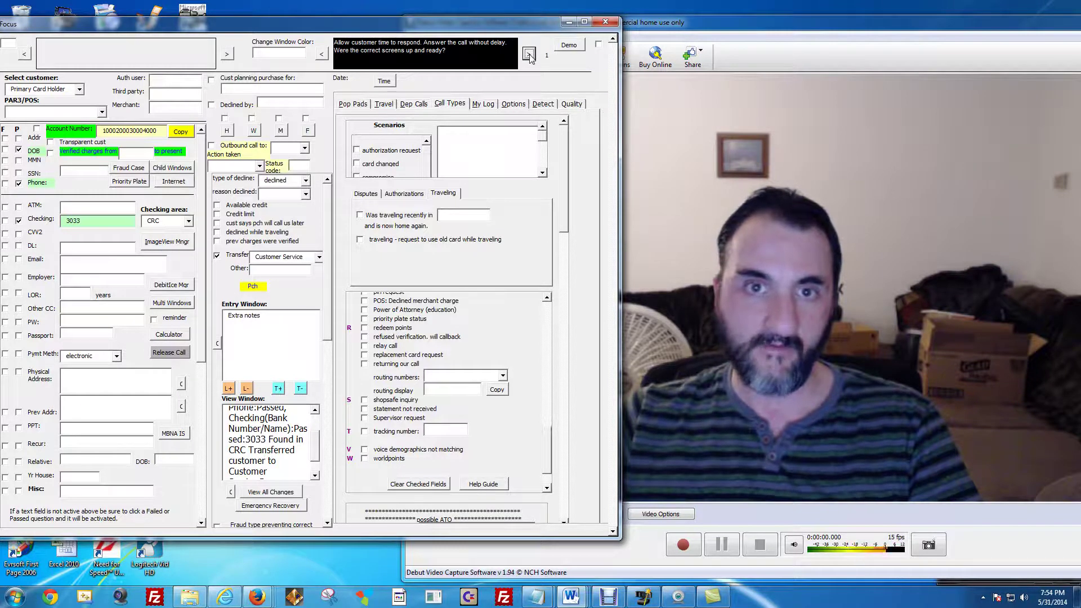
{"action": "left_click", "coordinate": [529, 55]}
{"action": "left_click", "coordinate": [530, 55]}
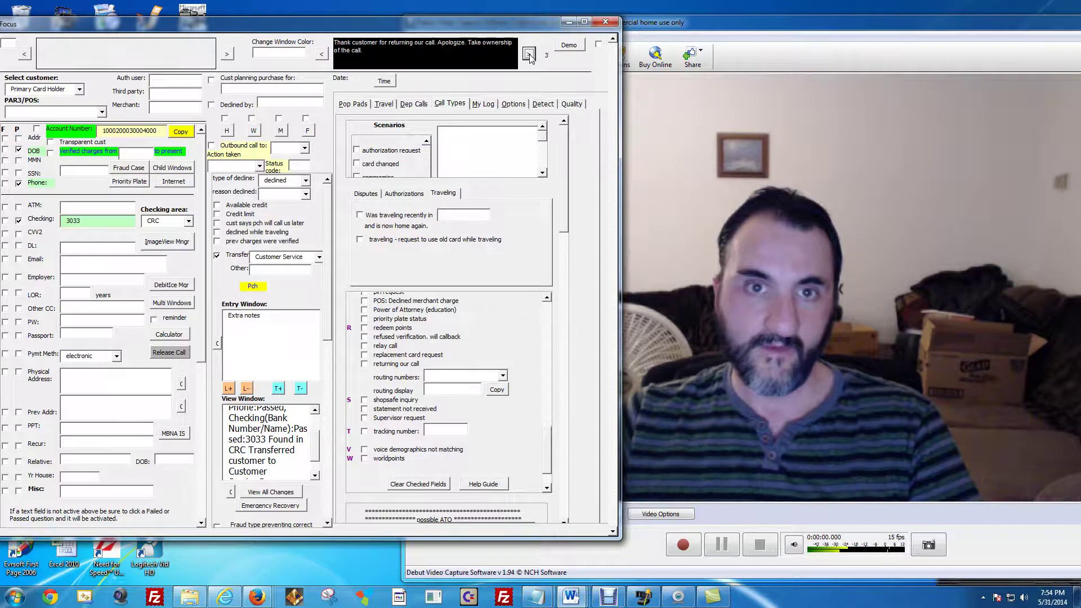
{"action": "left_click", "coordinate": [529, 55]}
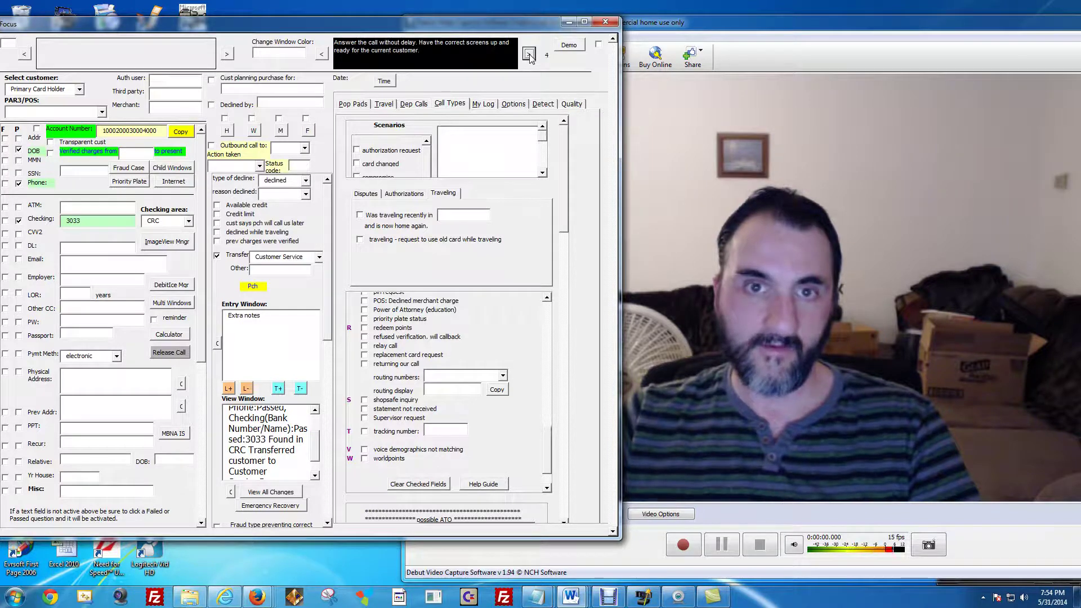
{"action": "left_click", "coordinate": [529, 55]}
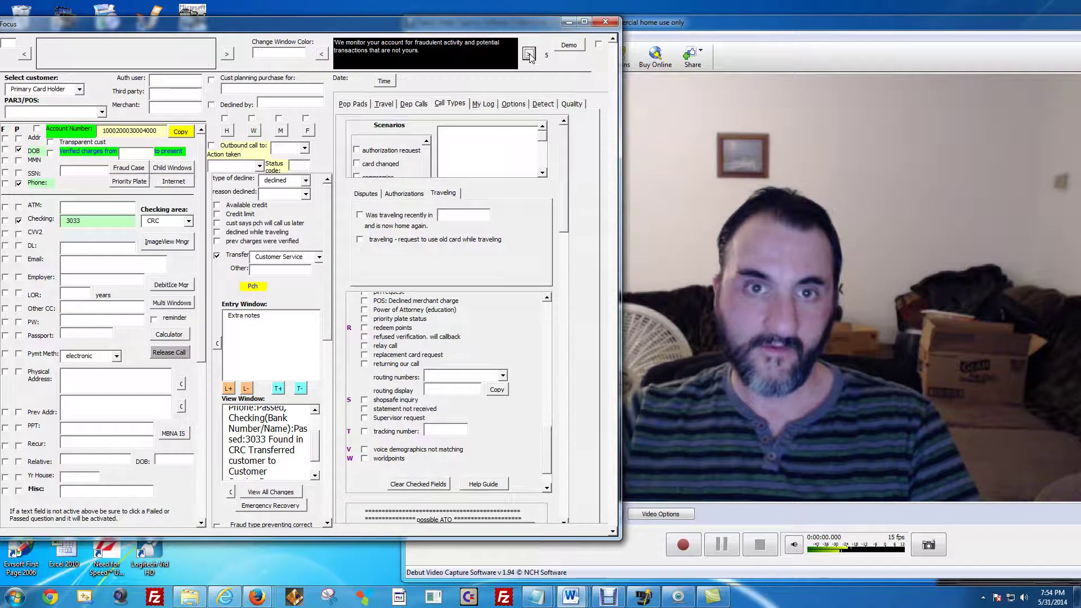
{"action": "left_click", "coordinate": [530, 55]}
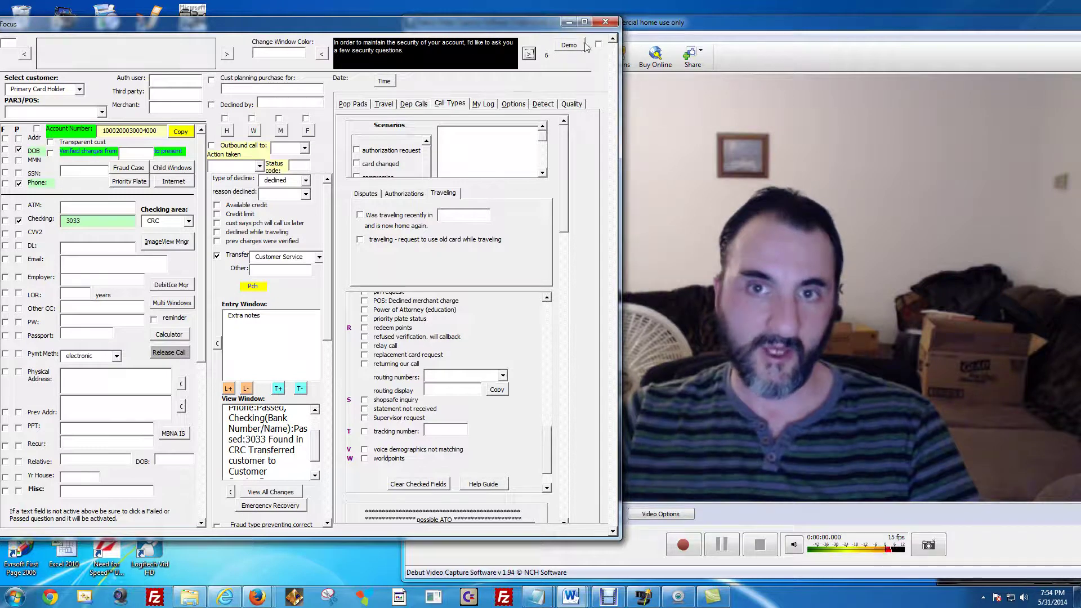
{"action": "left_click", "coordinate": [384, 80]}
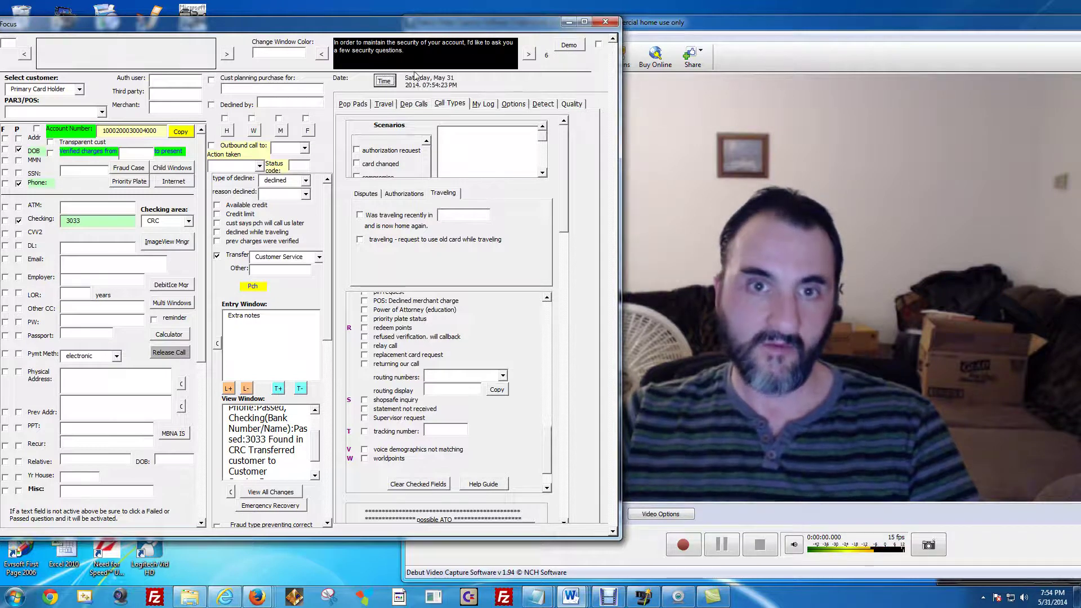
{"action": "left_click", "coordinate": [578, 45]}
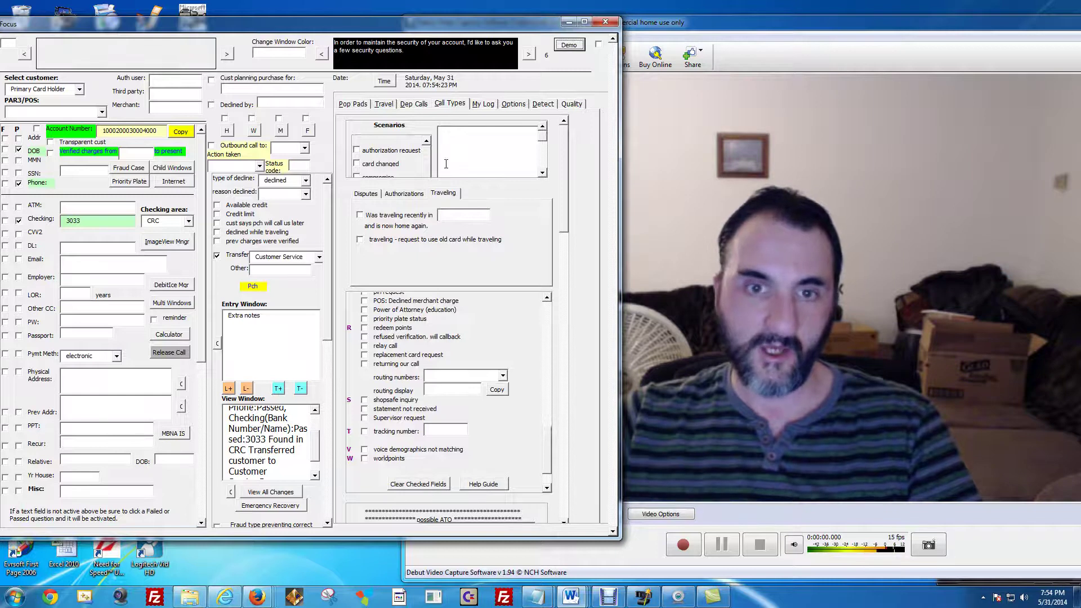
On the Travel tab, enter Australia as the destination and fill in the contact number.
{"action": "left_click", "coordinate": [392, 109]}
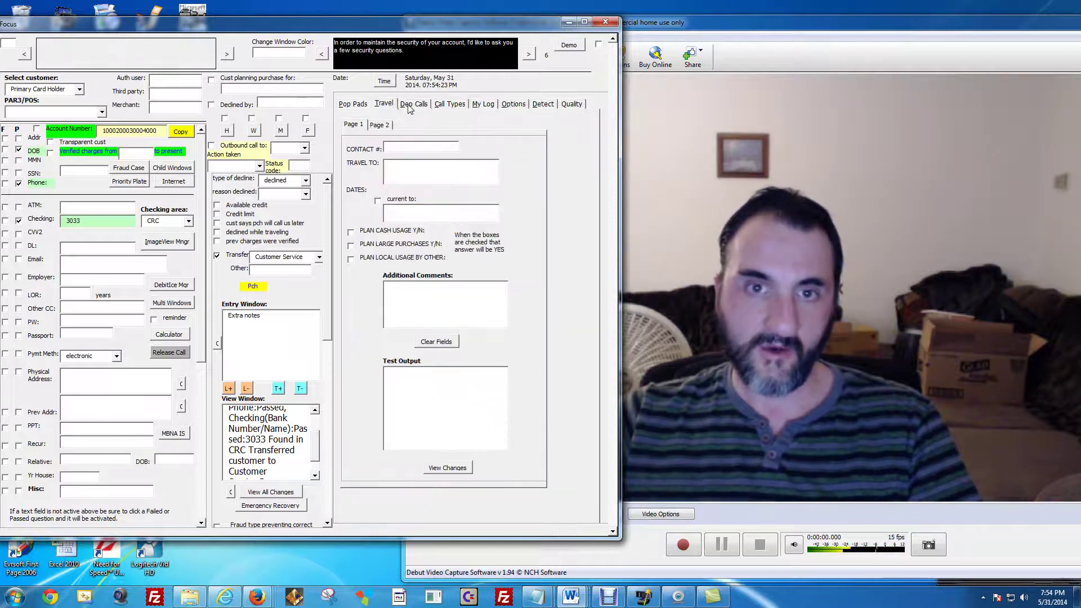
{"action": "left_click", "coordinate": [410, 108]}
{"action": "left_click", "coordinate": [390, 107]}
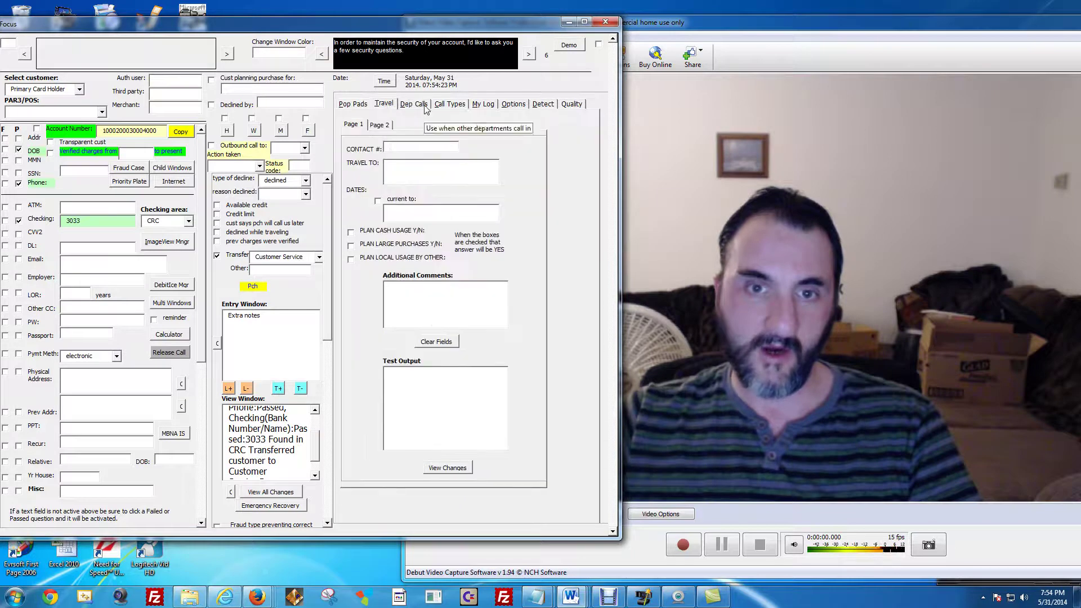
{"action": "left_click", "coordinate": [386, 107]}
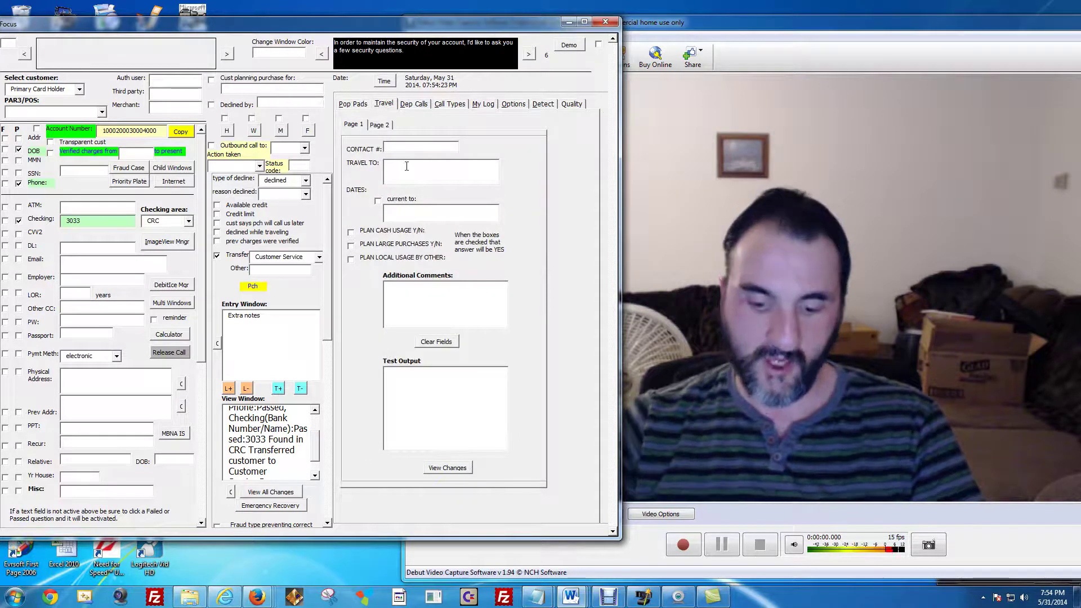
{"action": "type", "text": "Australia"}
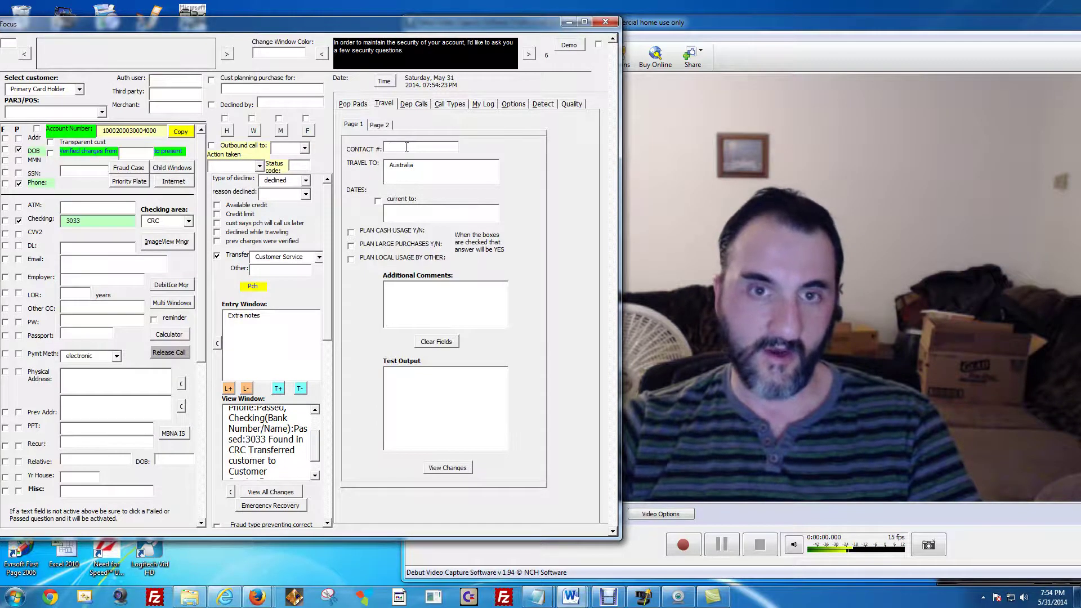
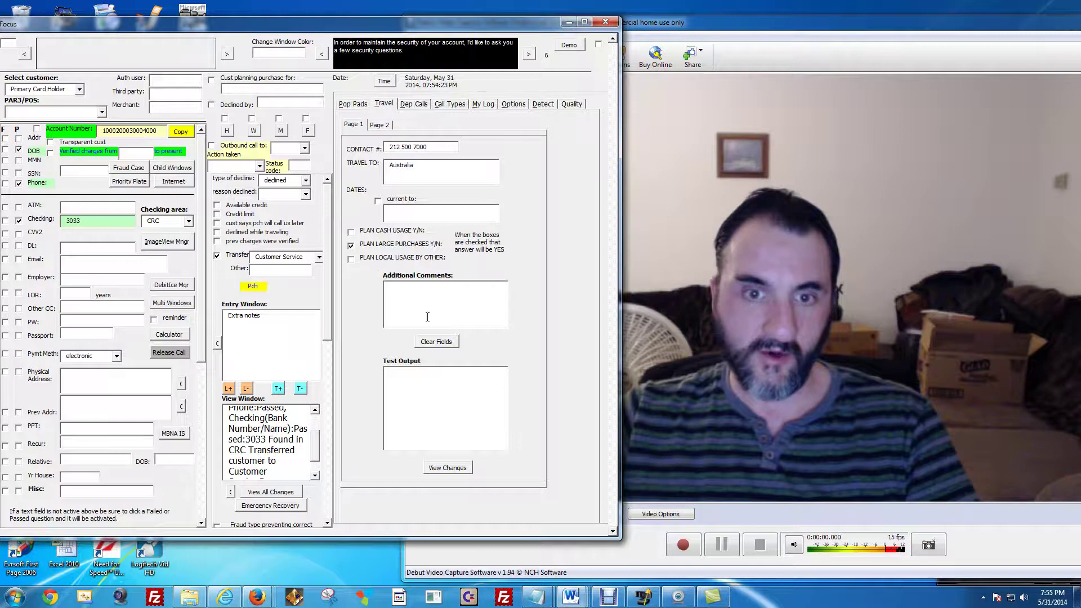
Compile the travel flag summary in Test Output and add it to the View Window notes.
{"action": "left_click", "coordinate": [459, 470]}
{"action": "left_click_drag", "start_coordinate": [491, 402], "coordinate": [388, 371]}
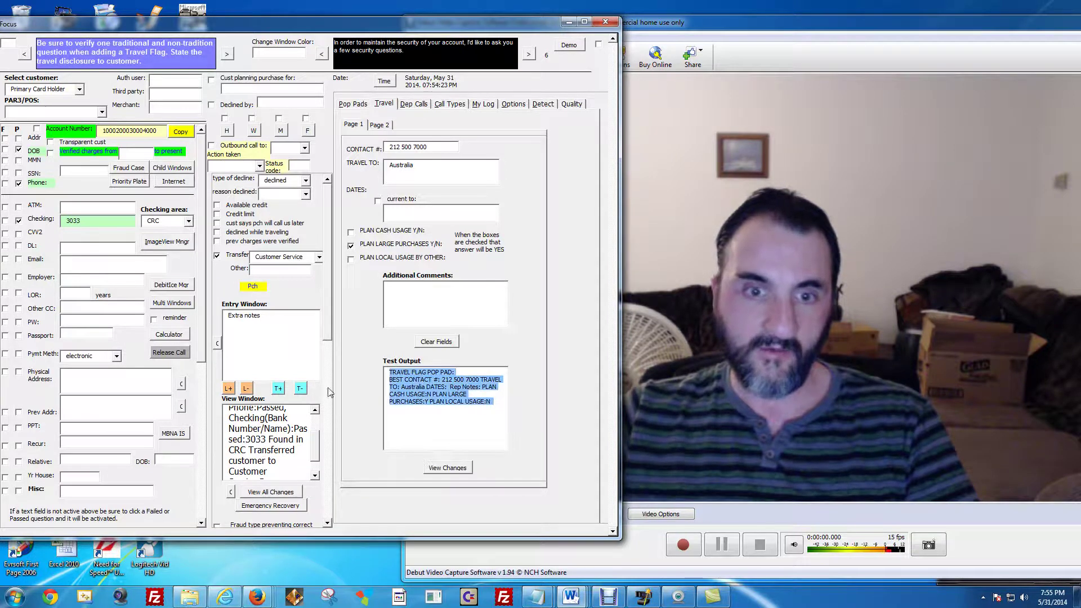
{"action": "left_click", "coordinate": [283, 494]}
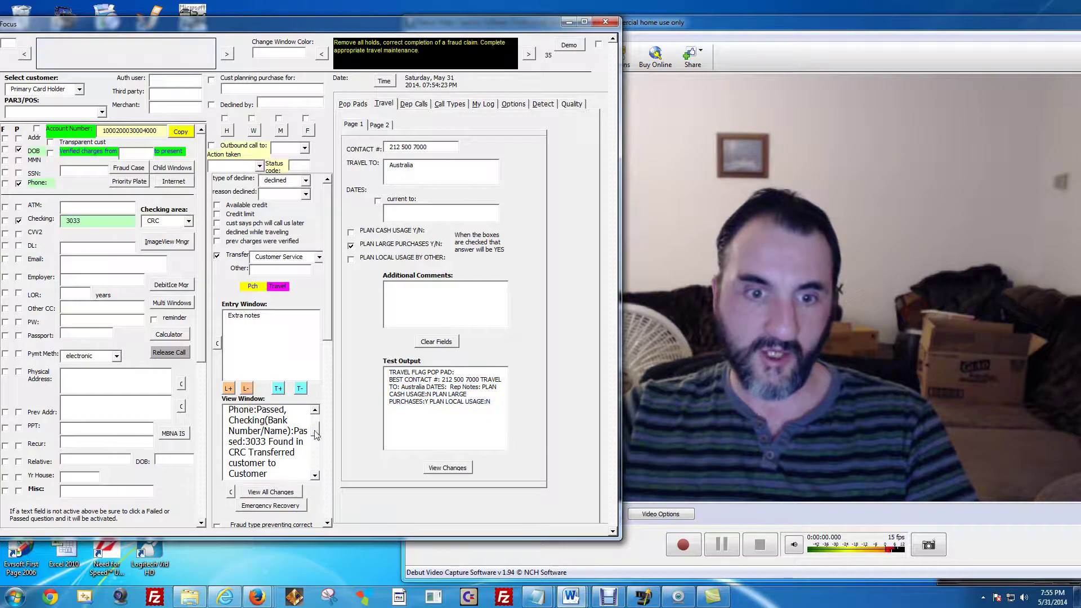
{"action": "left_click_drag", "start_coordinate": [286, 466], "coordinate": [236, 409]}
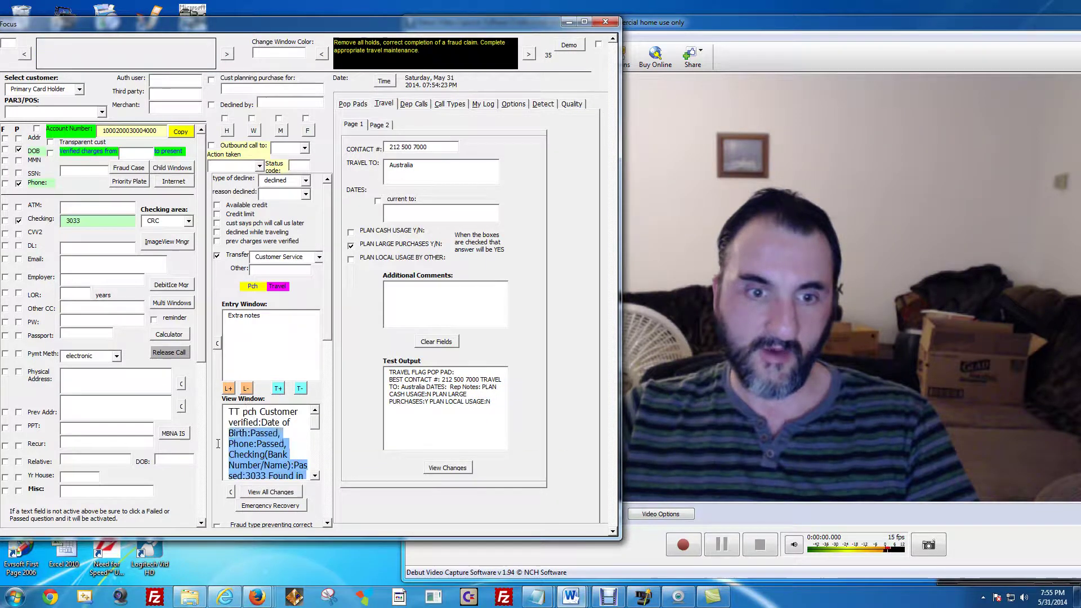
{"action": "left_click", "coordinate": [527, 128]}
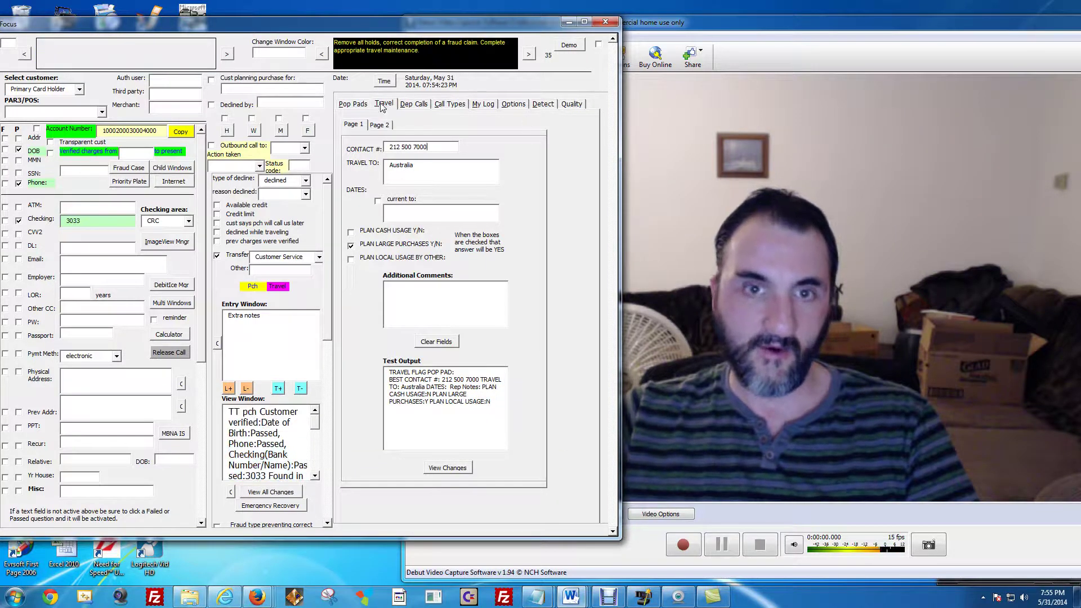
Browse the Pop Pads, Dep Calls, Call Types and Travel pages of the form.
{"action": "left_click", "coordinate": [347, 106]}
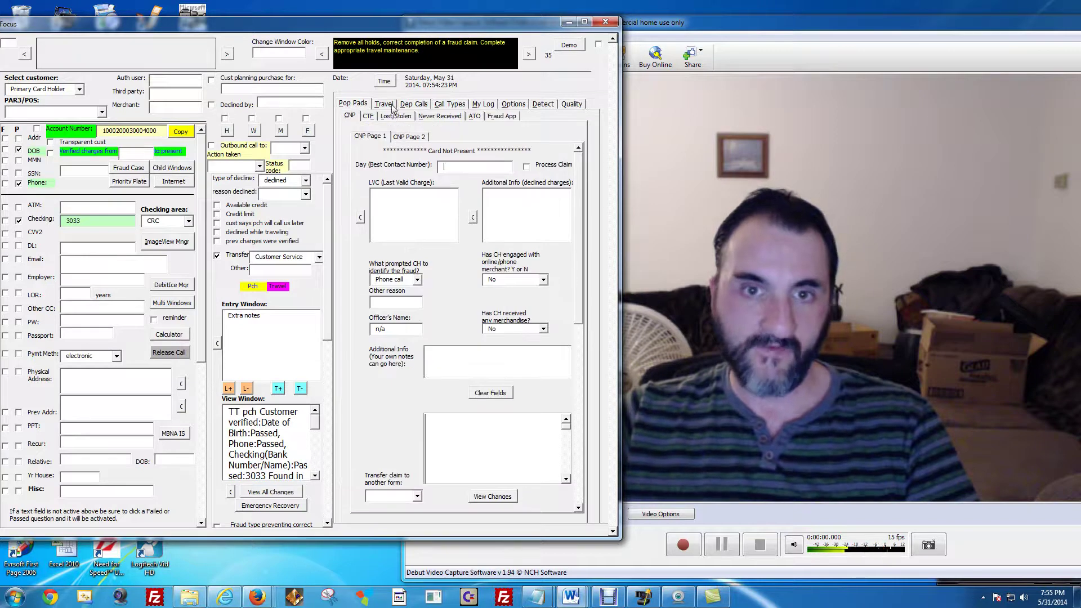
{"action": "left_click", "coordinate": [432, 105]}
{"action": "left_click", "coordinate": [448, 105]}
{"action": "left_click", "coordinate": [407, 105]}
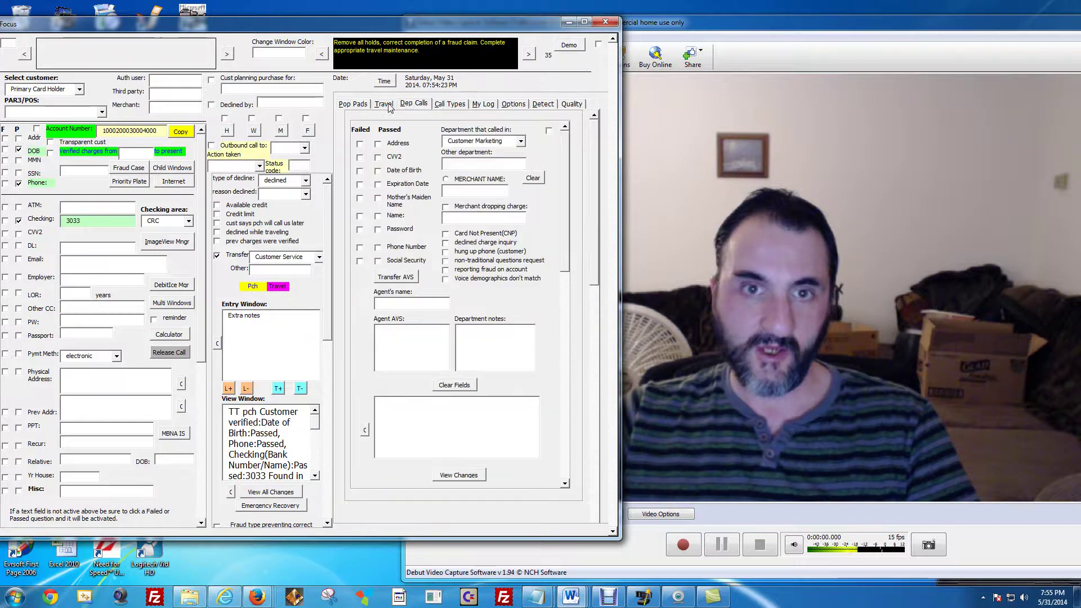
{"action": "left_click", "coordinate": [386, 105]}
{"action": "left_click", "coordinate": [359, 106]}
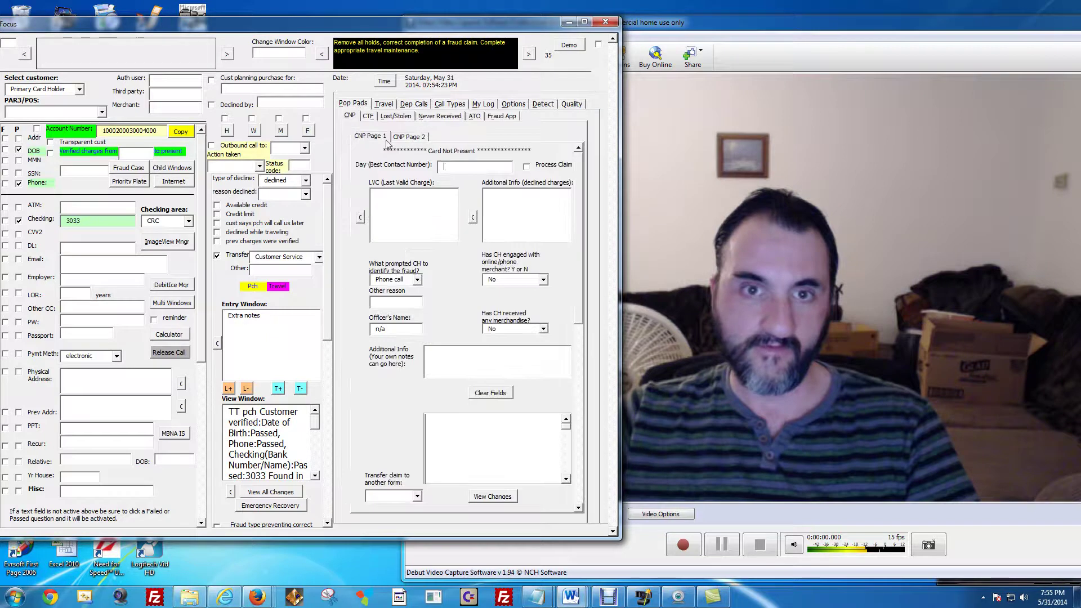
Move through Call Types and My Log to Options and launch the Windows Control Panel.
{"action": "left_click", "coordinate": [409, 106]}
{"action": "left_click", "coordinate": [455, 106]}
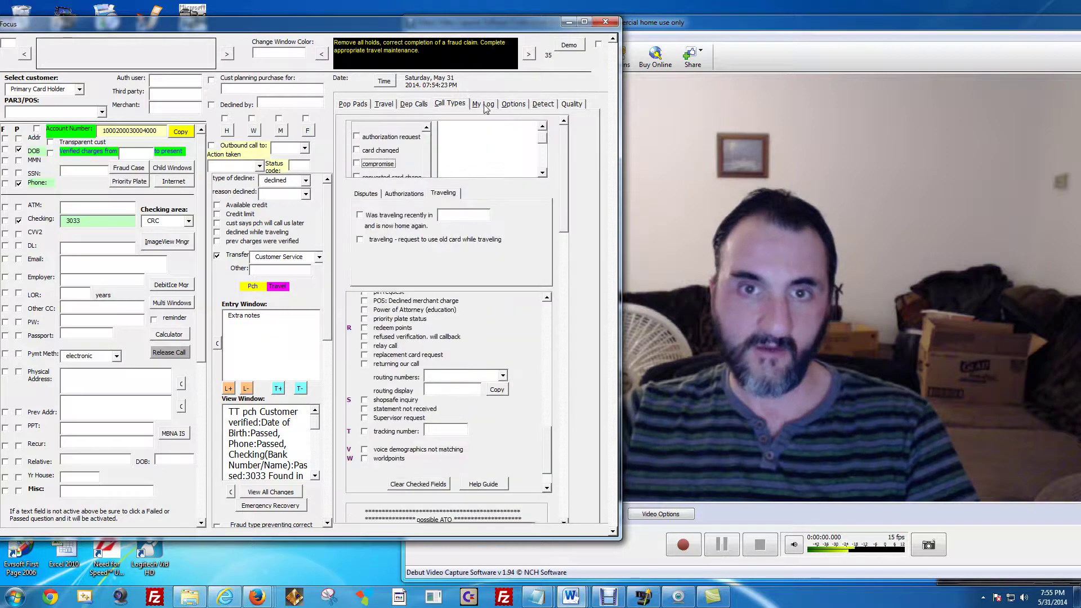
{"action": "left_click", "coordinate": [484, 106]}
{"action": "left_click", "coordinate": [515, 105]}
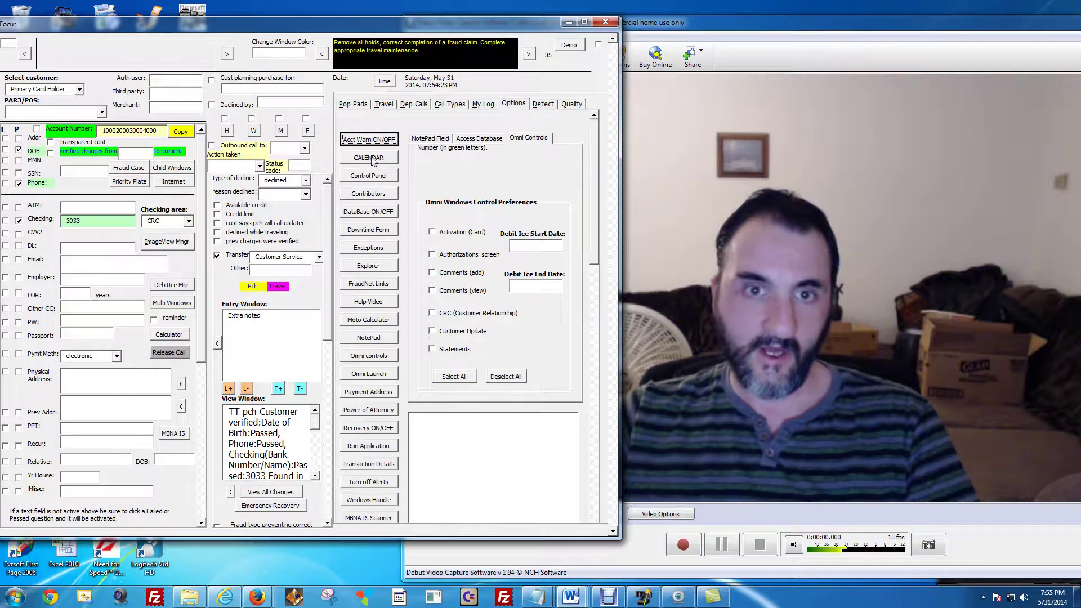
{"action": "left_click", "coordinate": [377, 178]}
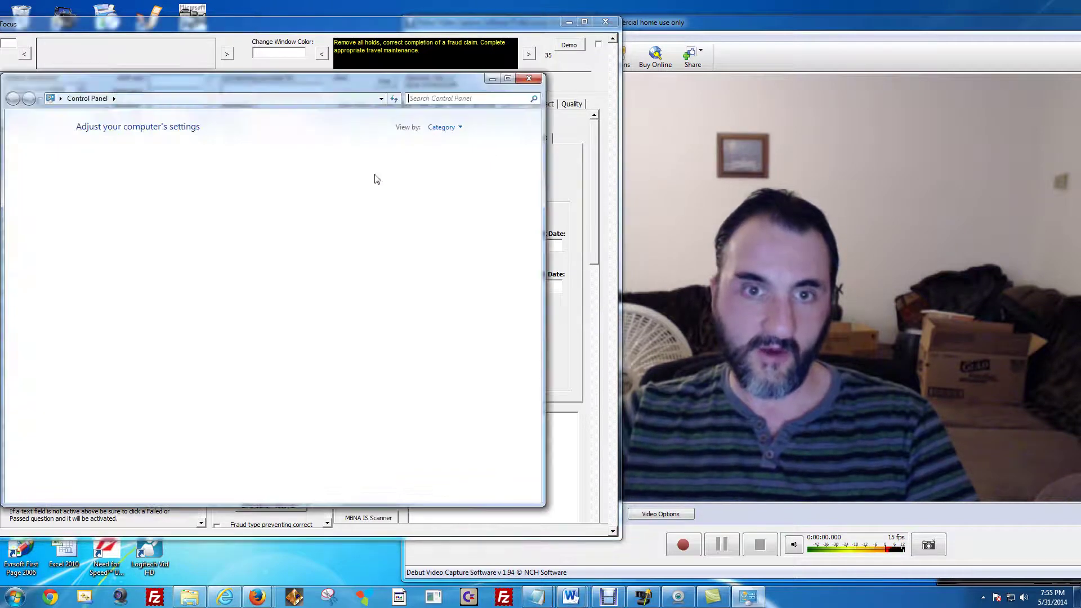
Close Control Panel and switch the database on, then back off.
{"action": "left_click", "coordinate": [529, 78]}
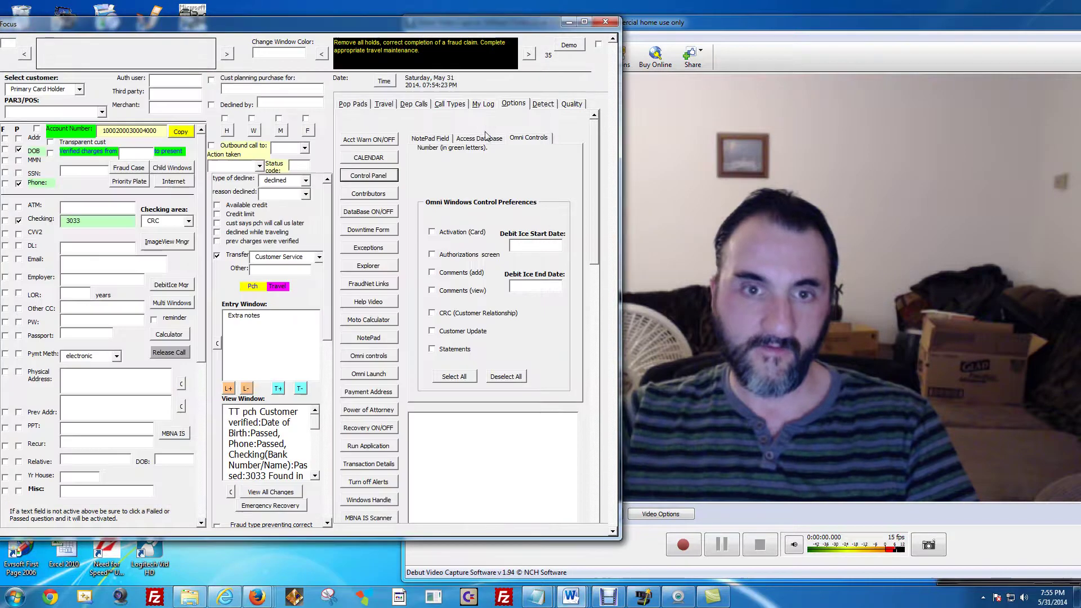
{"action": "left_click", "coordinate": [373, 217]}
{"action": "key", "text": "Return"}
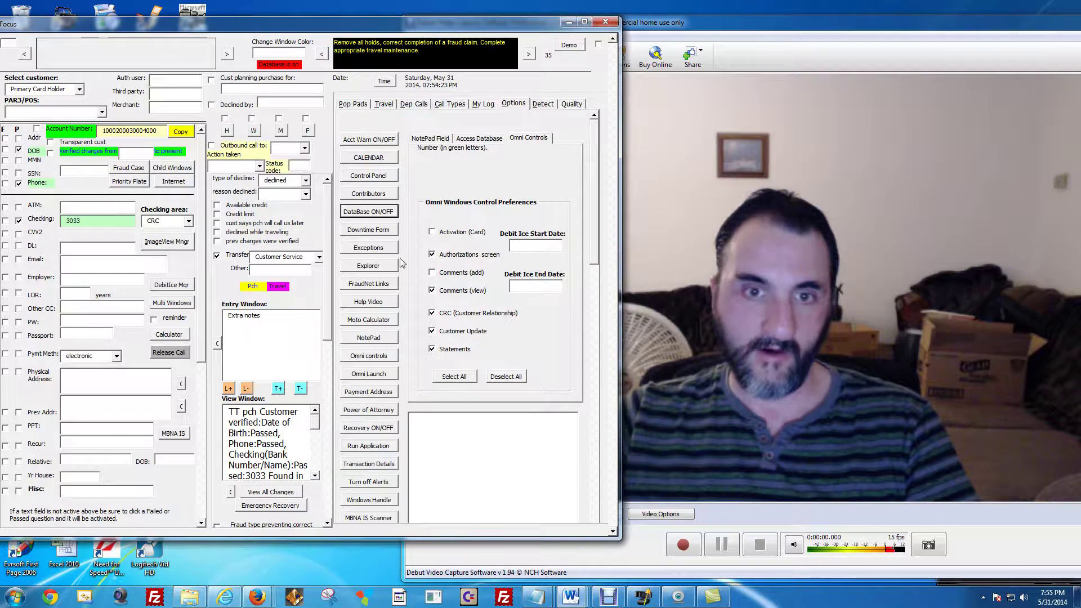
{"action": "left_click", "coordinate": [375, 216]}
{"action": "left_click", "coordinate": [551, 333]}
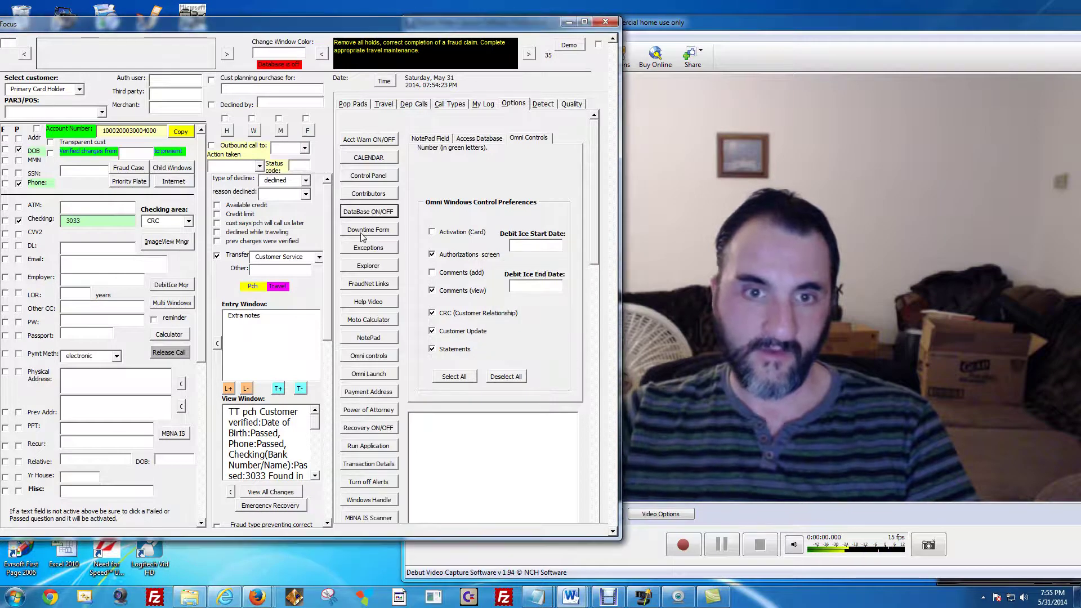
Open and close a File Explorer window and a blank Notepad window.
{"action": "left_click", "coordinate": [368, 266]}
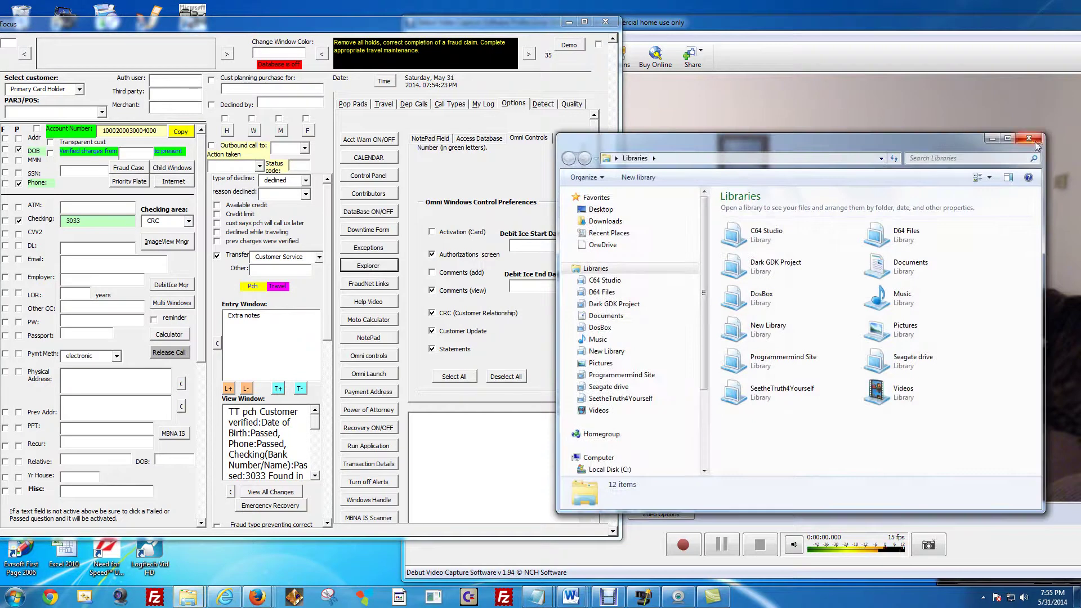
{"action": "left_click", "coordinate": [1033, 140]}
{"action": "left_click", "coordinate": [368, 338]}
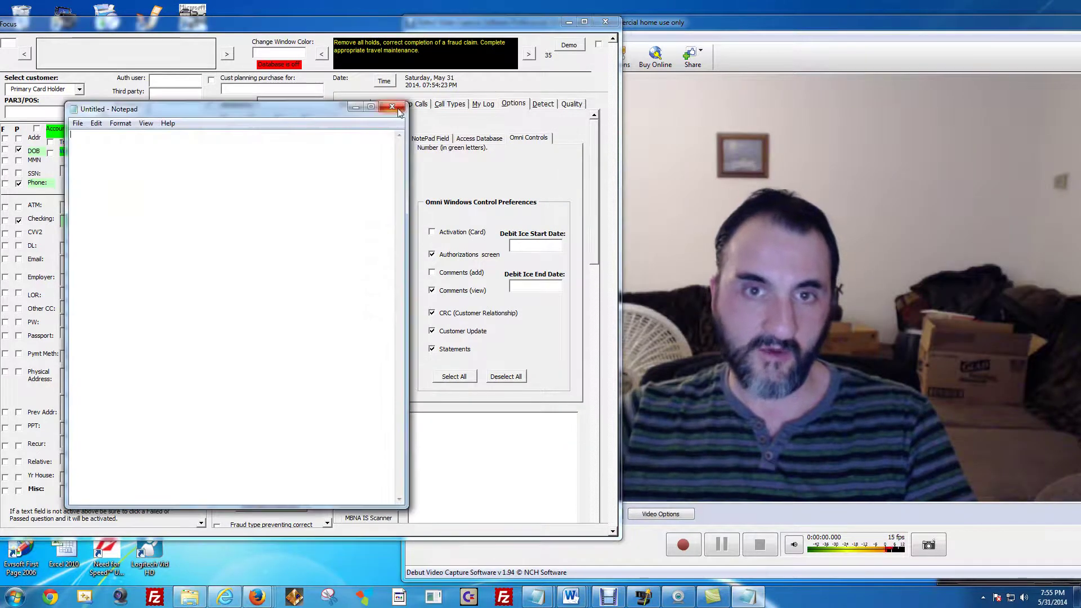
{"action": "left_click", "coordinate": [397, 110]}
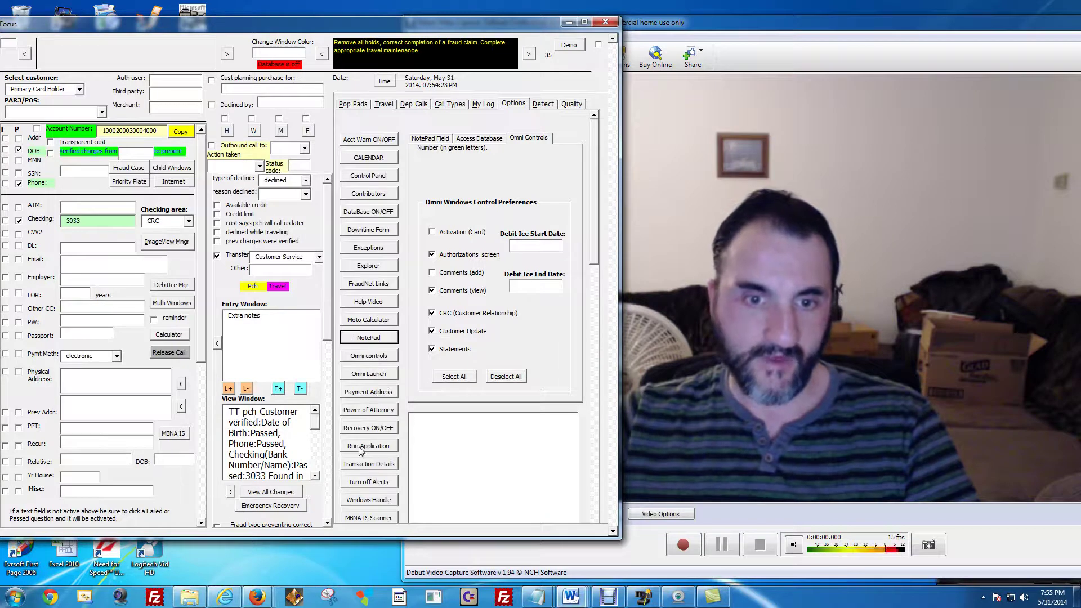
View and close the Power of Attorney information, then return to the Call Types checklists.
{"action": "left_click", "coordinate": [370, 412]}
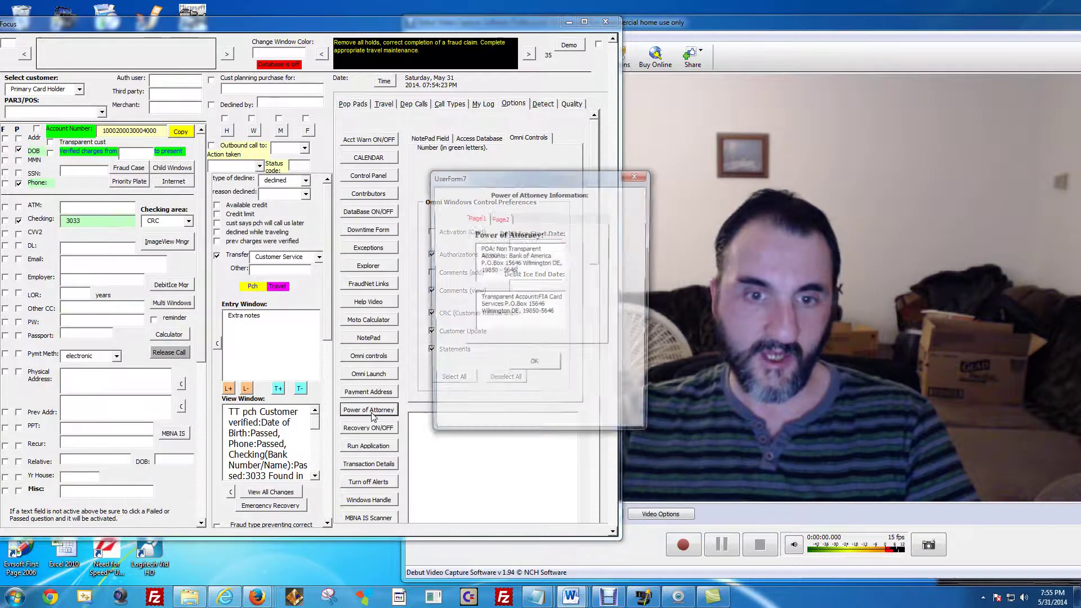
{"action": "left_click", "coordinate": [637, 175]}
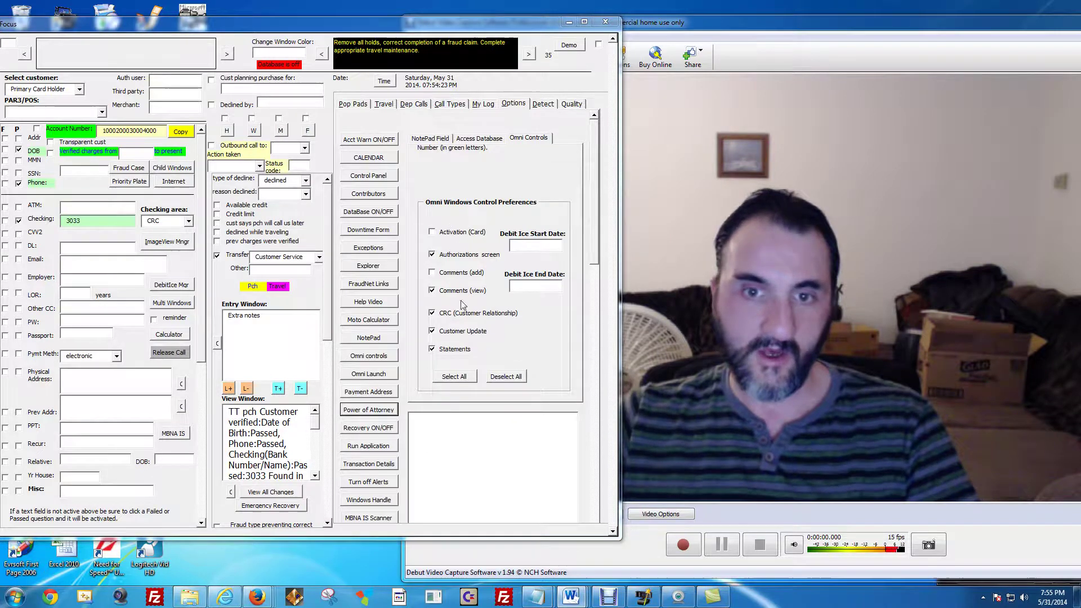
{"action": "left_click", "coordinate": [522, 142]}
{"action": "left_click", "coordinate": [458, 108]}
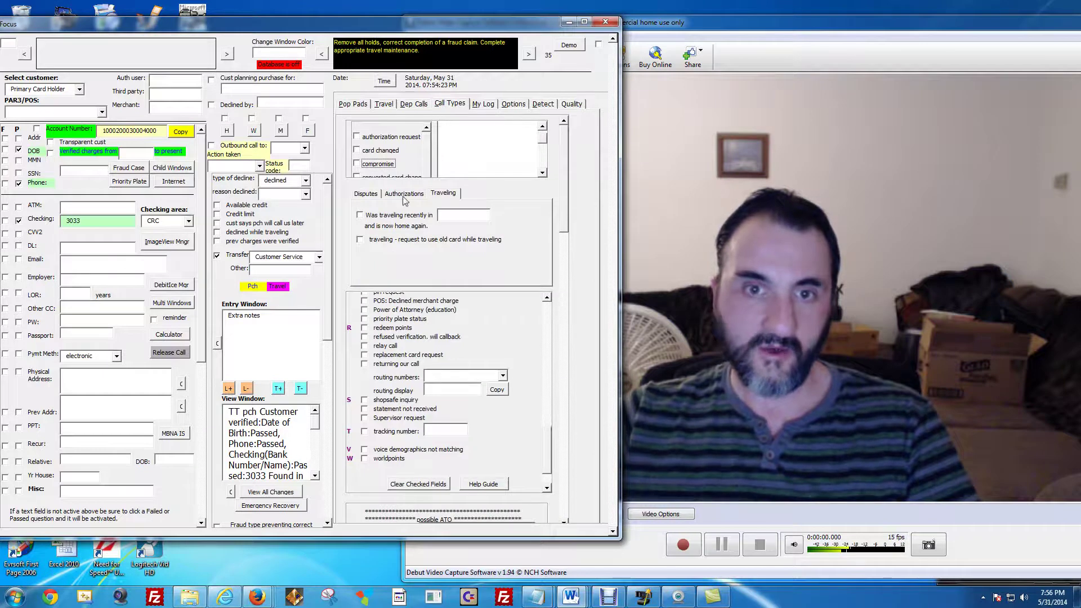
Open My Log and try loading the saved call log from the database.
{"action": "left_click", "coordinate": [483, 104]}
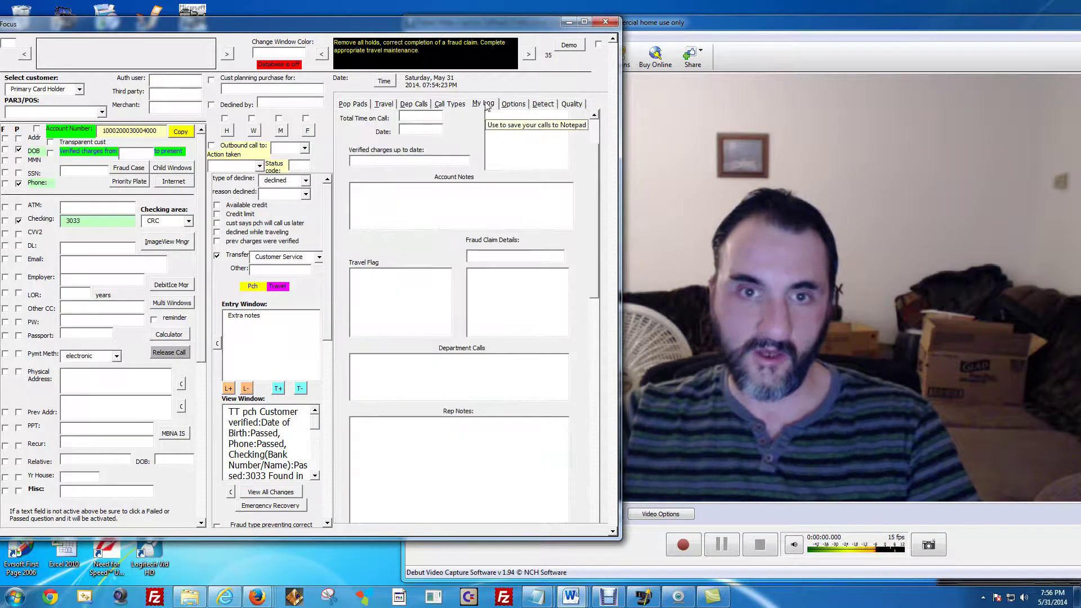
{"action": "left_click_drag", "start_coordinate": [594, 193], "coordinate": [590, 153]}
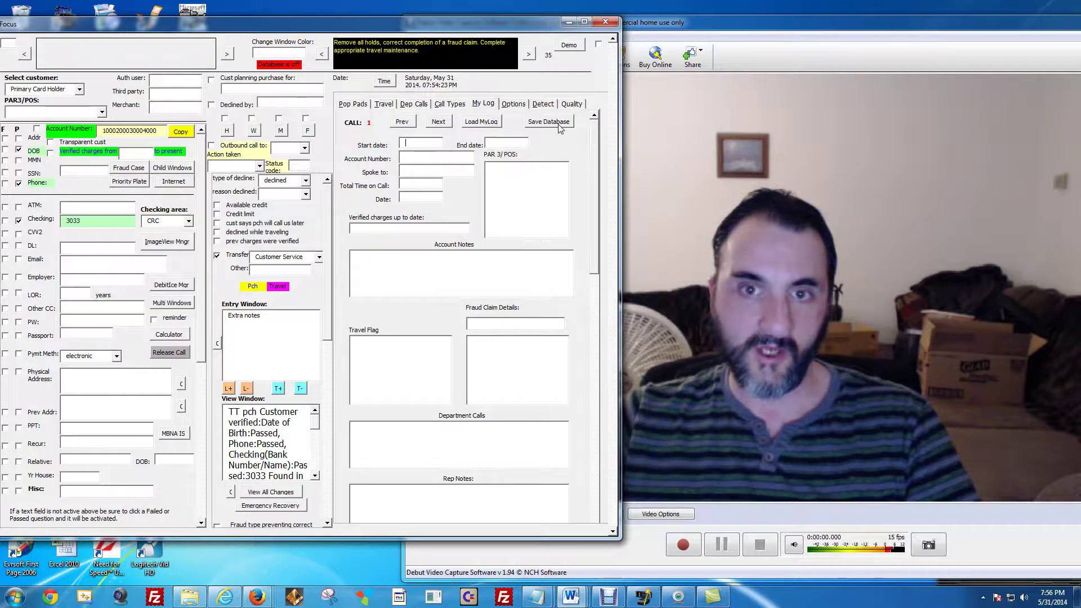
{"action": "left_click", "coordinate": [482, 125]}
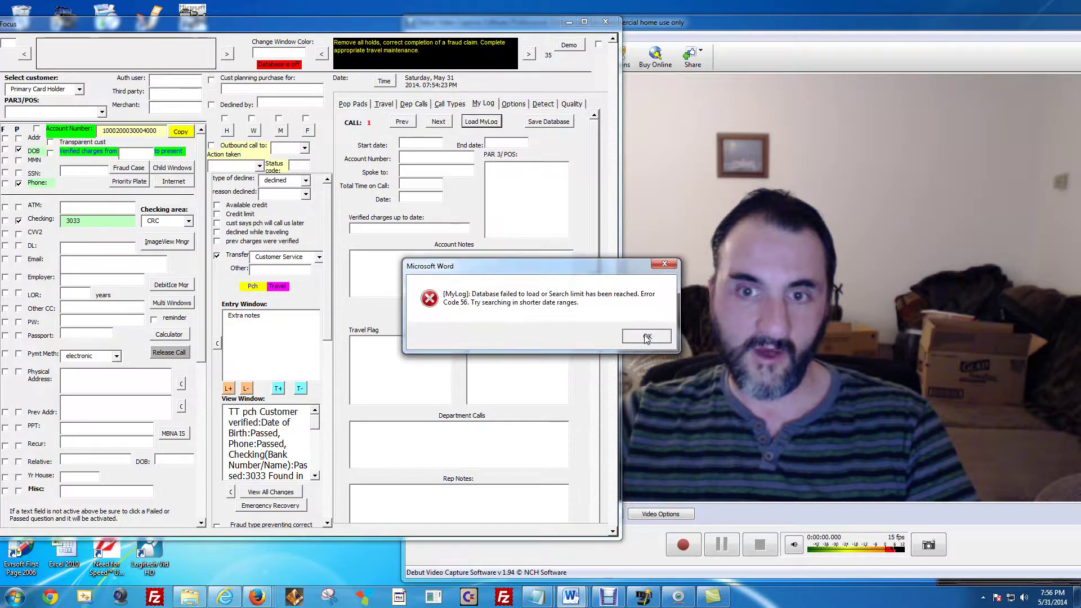
Dismiss the Error Code 56 message and show the Fraud Detection checklist on the Detect page.
{"action": "left_click", "coordinate": [647, 336]}
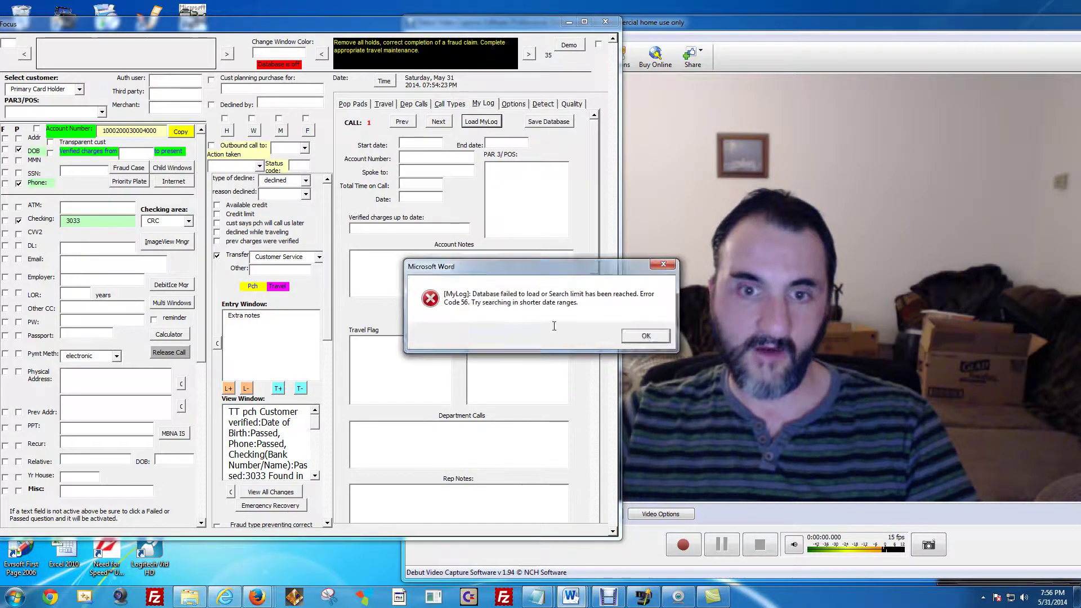
{"action": "left_click", "coordinate": [514, 105]}
{"action": "left_click", "coordinate": [543, 105]}
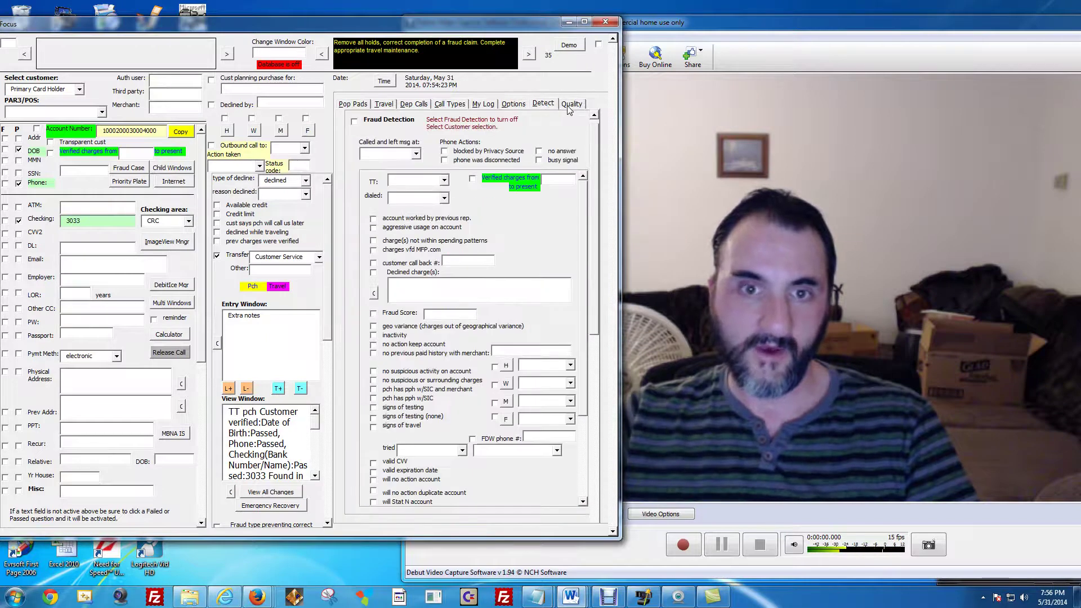
Open the Quality page and expand the U, E and T guideline sections.
{"action": "left_click", "coordinate": [571, 104]}
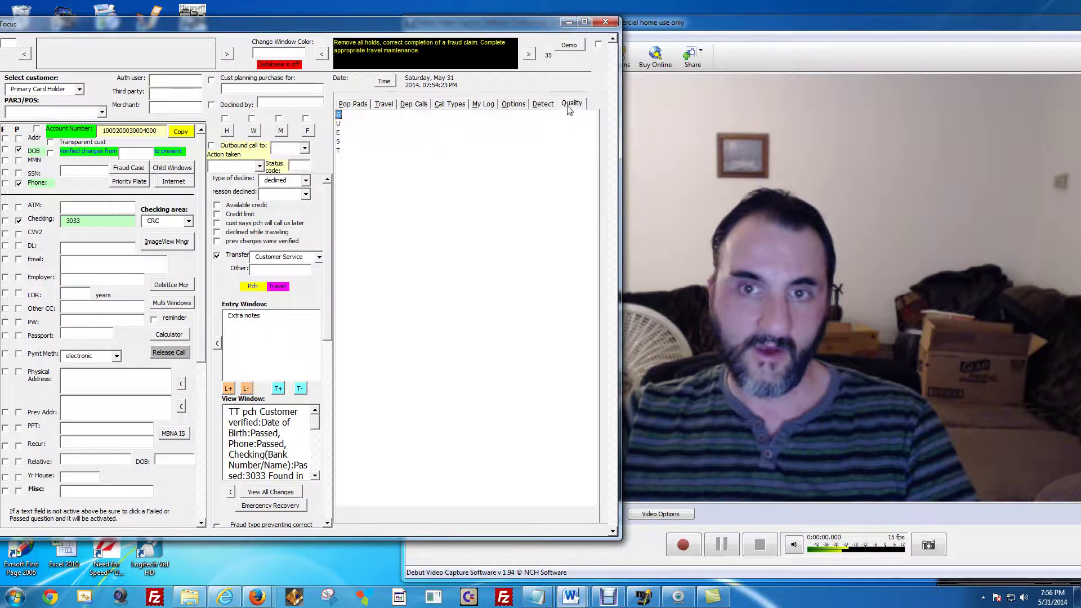
{"action": "double_click", "coordinate": [339, 123]}
{"action": "double_click", "coordinate": [339, 196]}
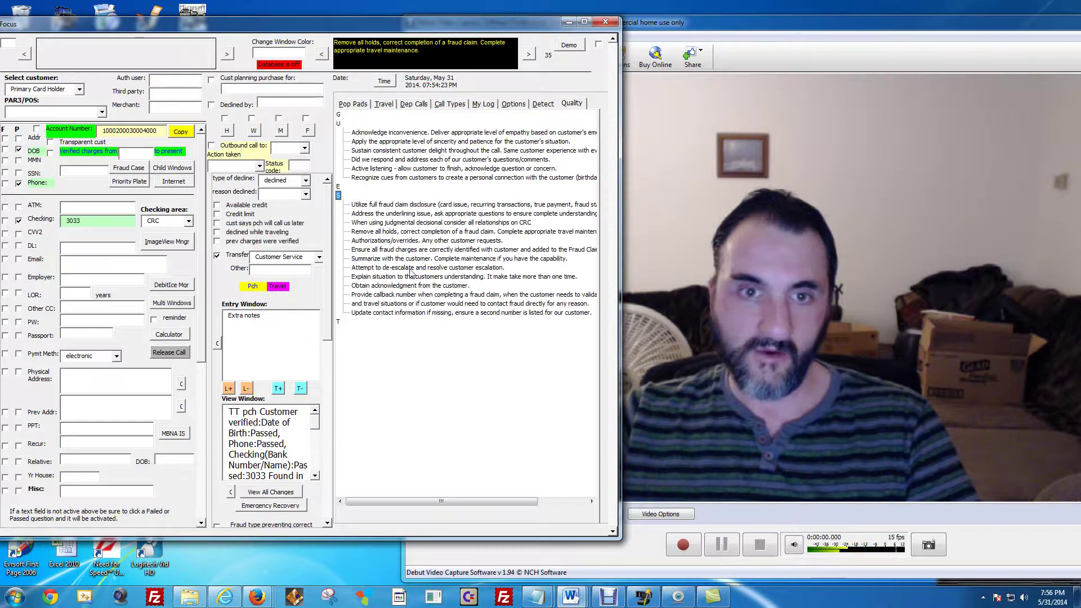
{"action": "double_click", "coordinate": [339, 322]}
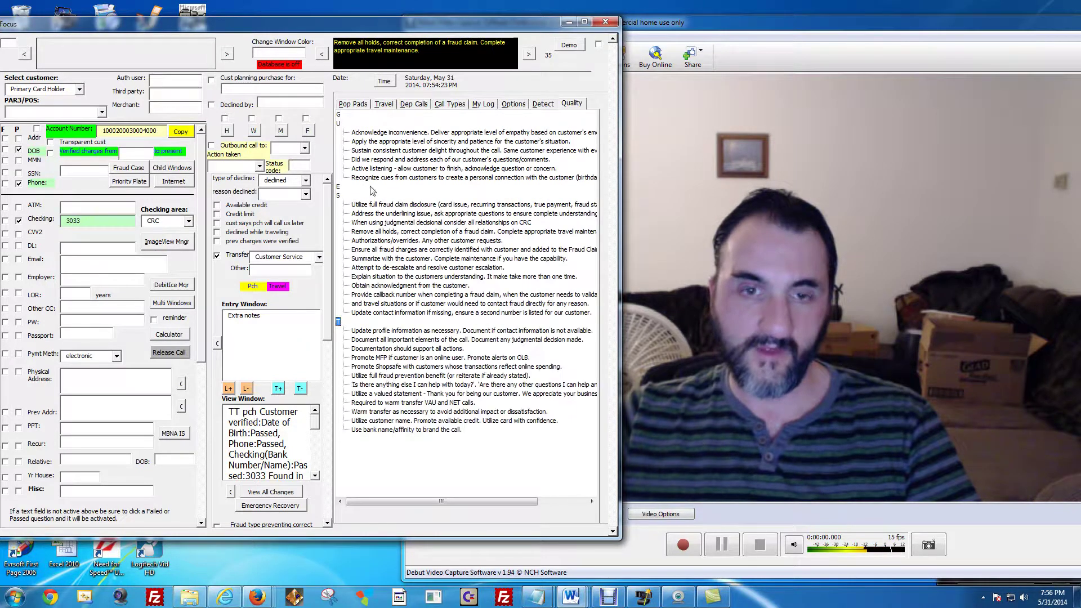
{"action": "double_click", "coordinate": [339, 187]}
{"action": "double_click", "coordinate": [339, 187]}
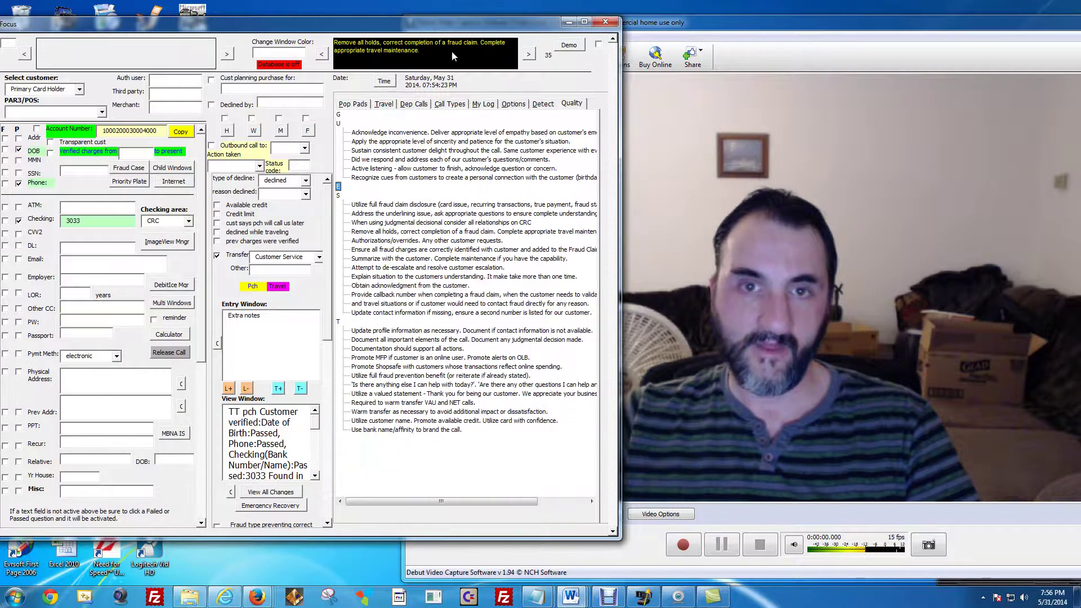
{"action": "scroll", "coordinate": [329, 259], "scroll_direction": "down", "scroll_amount": 5}
{"action": "scroll", "coordinate": [328, 259], "scroll_direction": "up", "scroll_amount": 5}
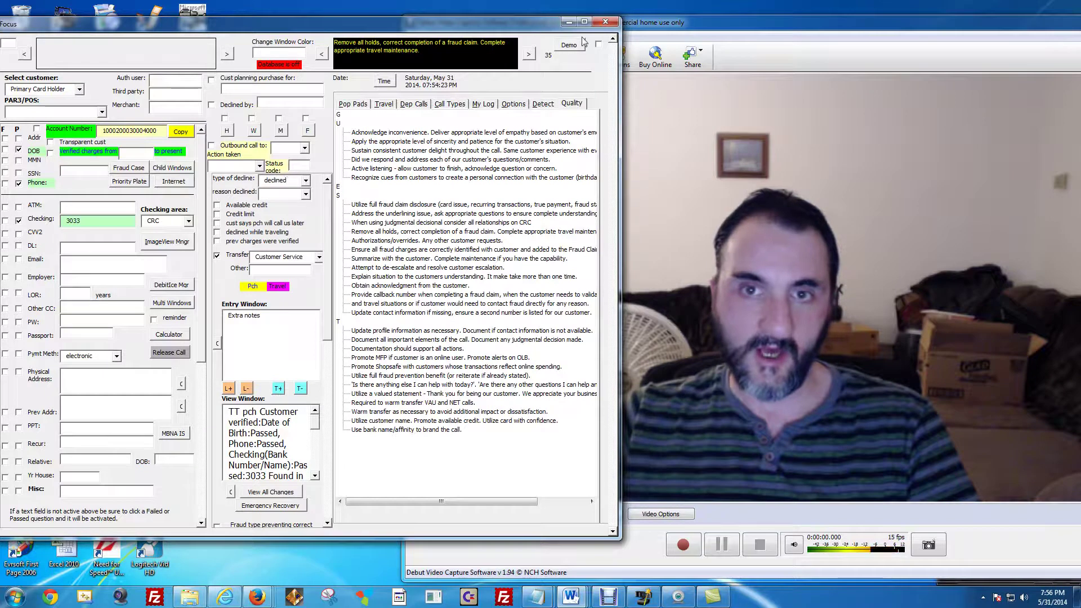
Step forward and back through the call-handling tips.
{"action": "left_click", "coordinate": [227, 54]}
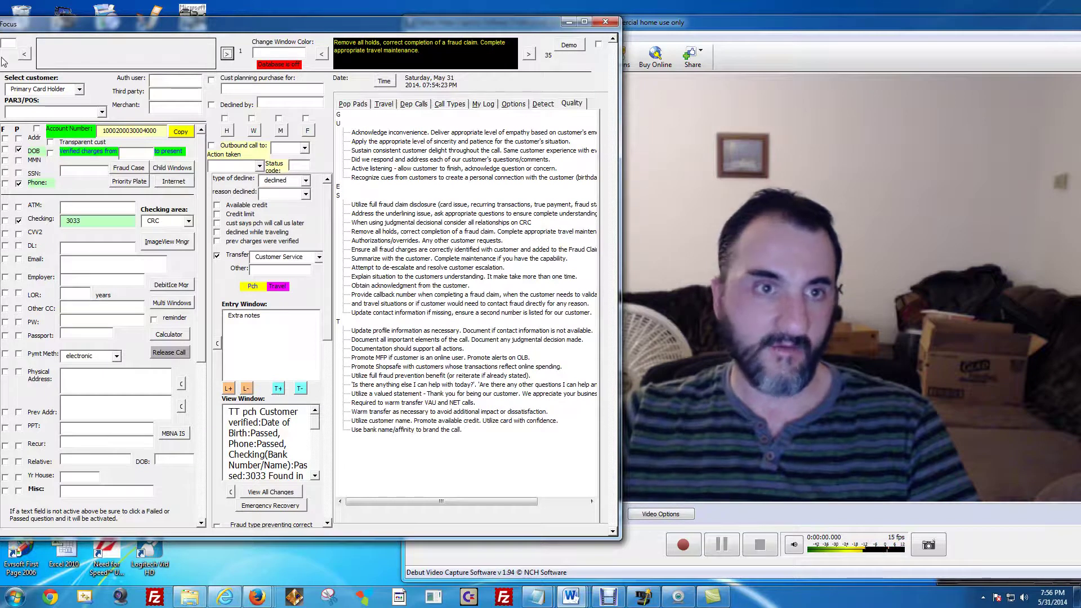
{"action": "left_click", "coordinate": [24, 53]}
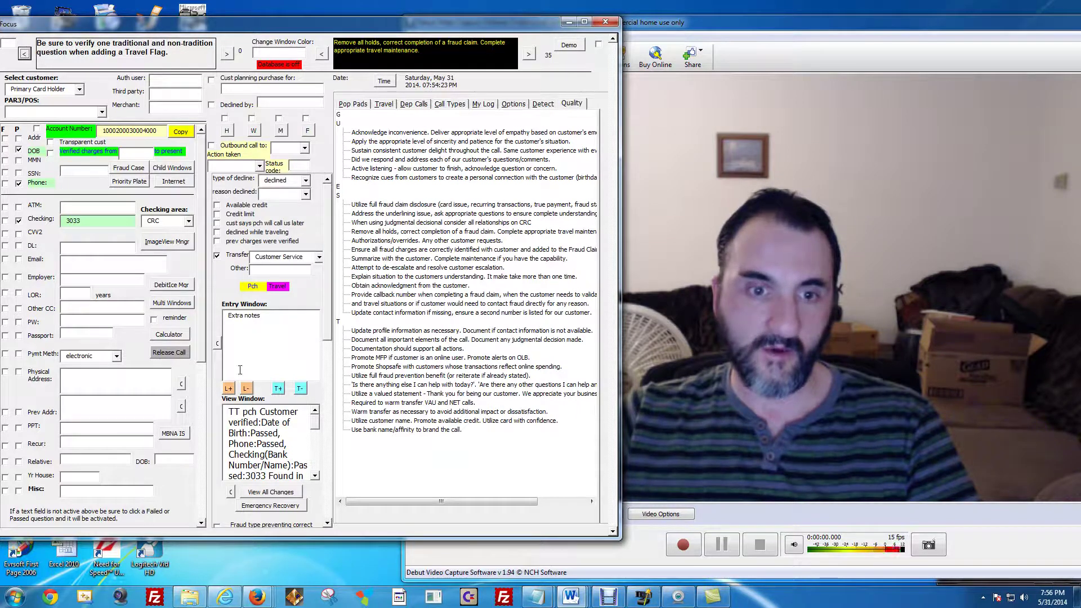
{"action": "left_click", "coordinate": [24, 54]}
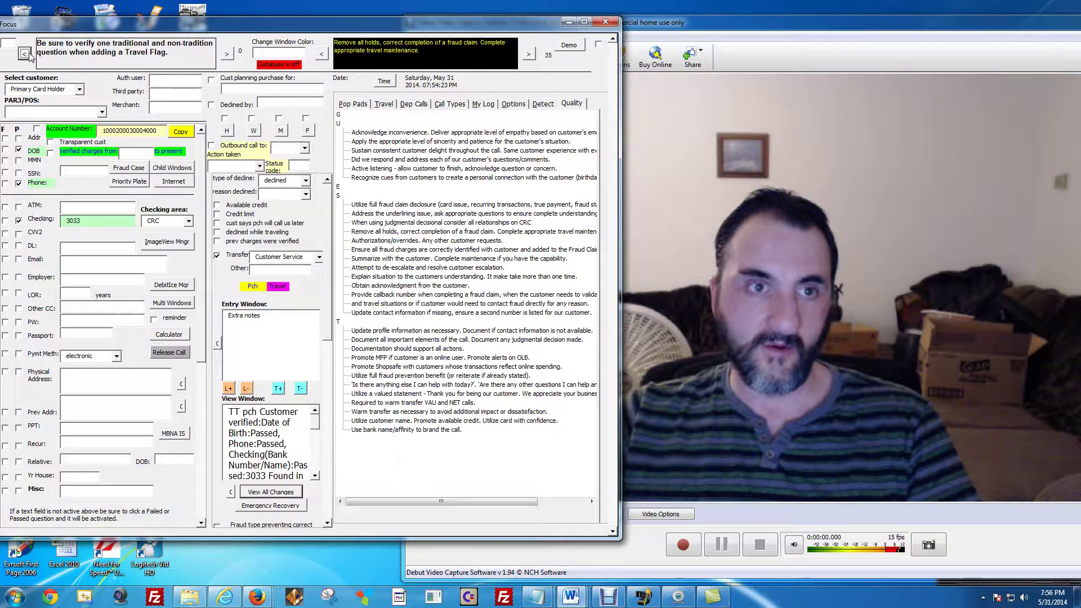
{"action": "left_click", "coordinate": [288, 491]}
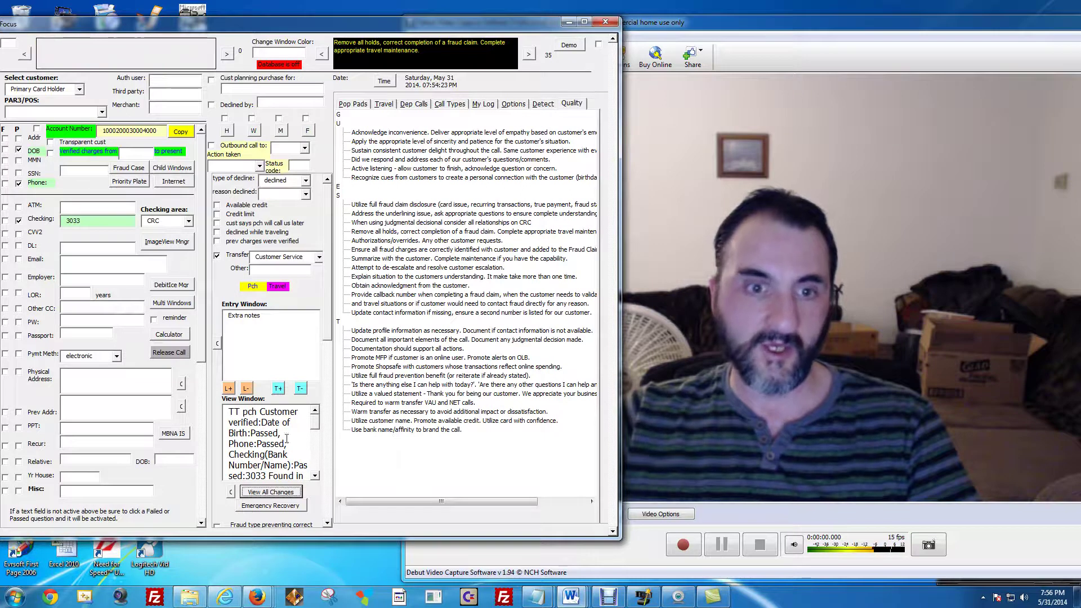
{"action": "left_click", "coordinate": [299, 54]}
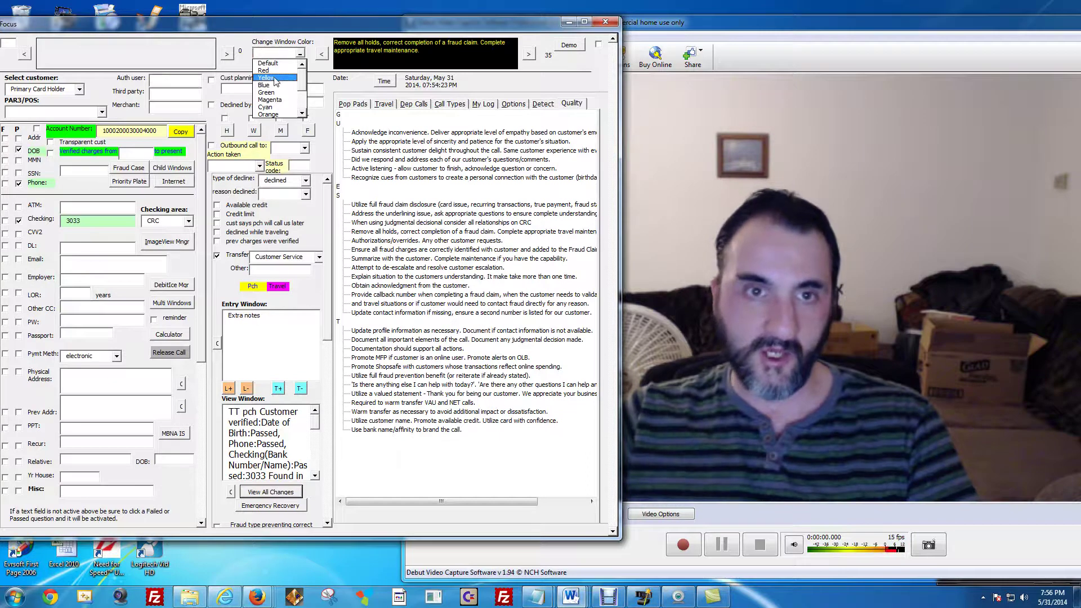
Try Yellow, Peach, Aqua and Blue as the form's window colour.
{"action": "left_click", "coordinate": [275, 78]}
{"action": "left_click", "coordinate": [300, 53]}
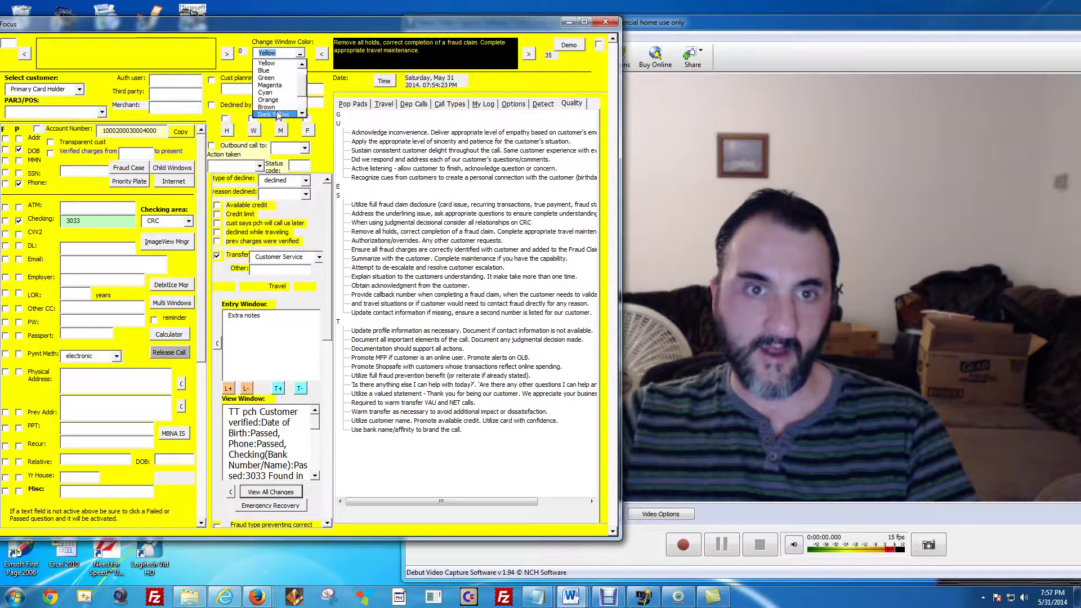
{"action": "scroll", "coordinate": [304, 109], "scroll_direction": "down", "scroll_amount": 1}
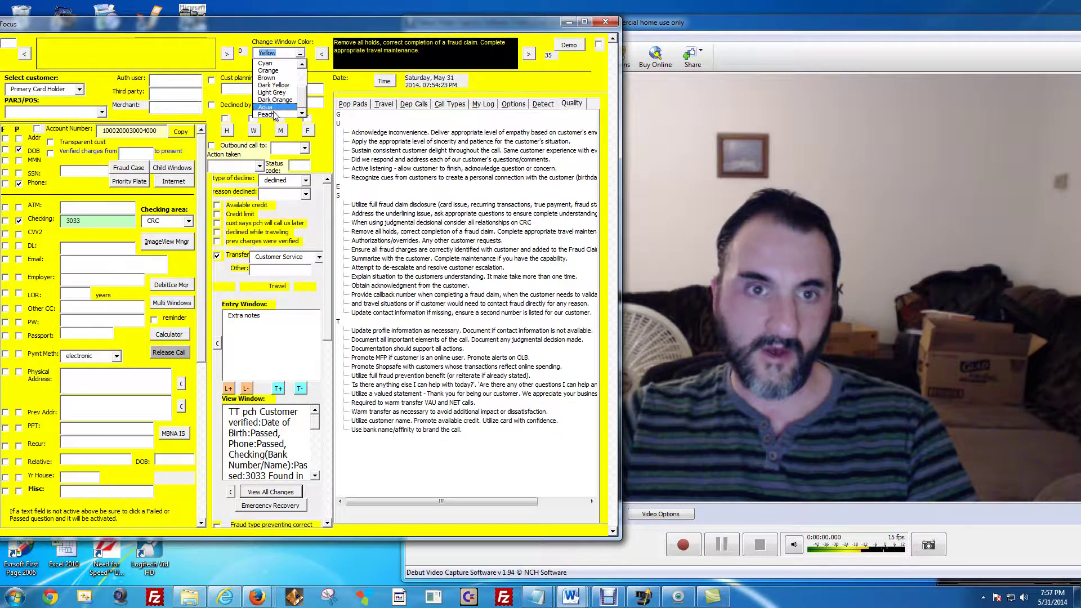
{"action": "left_click", "coordinate": [276, 114]}
{"action": "left_click", "coordinate": [301, 54]}
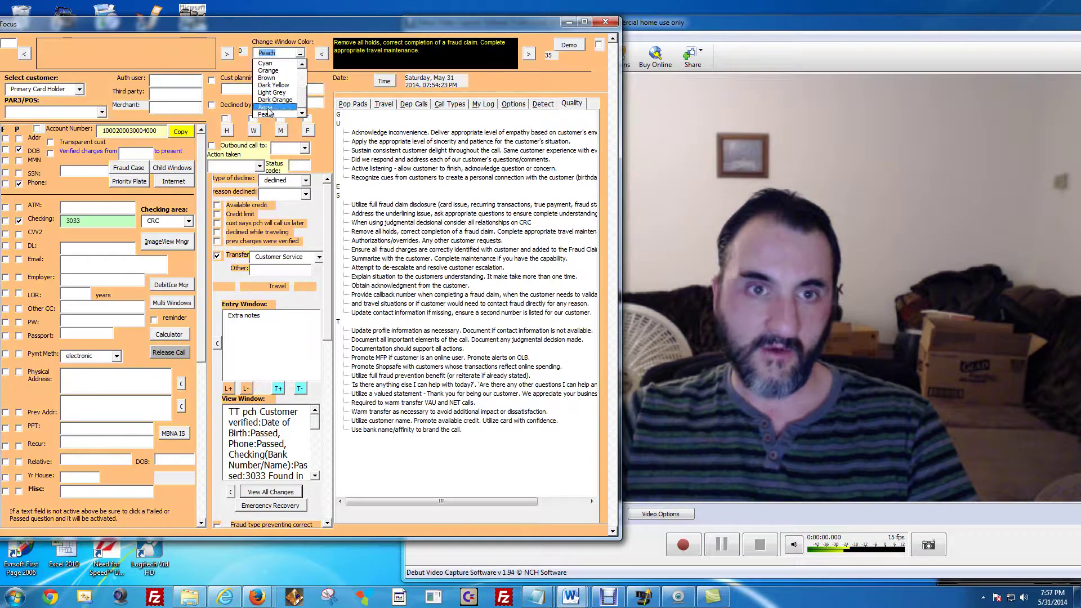
{"action": "left_click", "coordinate": [279, 102]}
{"action": "left_click", "coordinate": [300, 53]}
{"action": "scroll", "coordinate": [299, 78], "scroll_direction": "up", "scroll_amount": 2}
{"action": "left_click", "coordinate": [276, 86]}
Settle on Aqua as the window colour and run Emergency Recovery of the notes.
{"action": "left_click", "coordinate": [300, 53]}
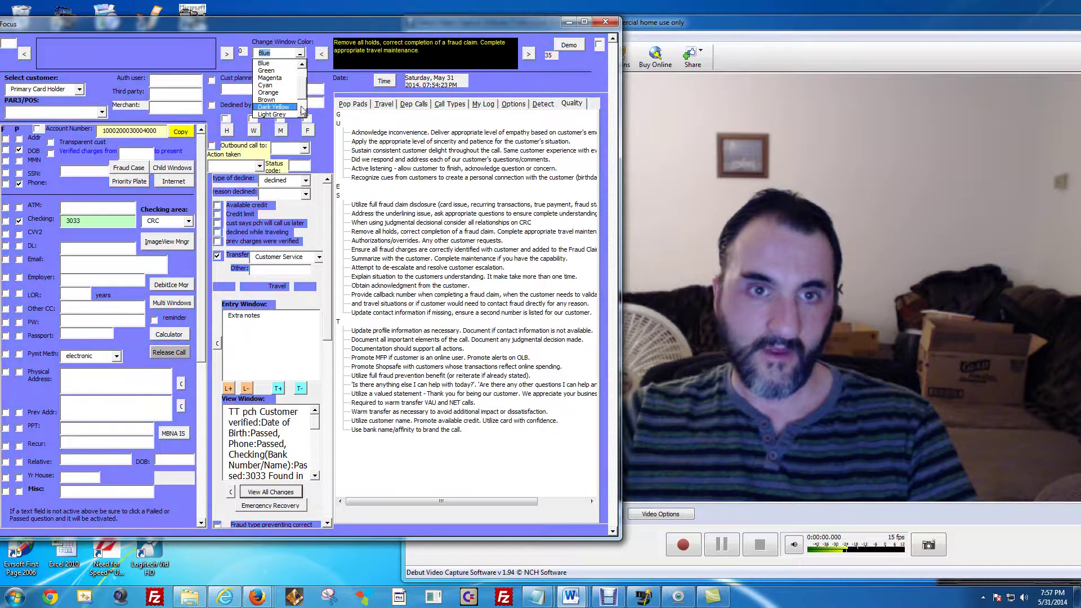
{"action": "scroll", "coordinate": [302, 111], "scroll_direction": "down", "scroll_amount": 2}
{"action": "left_click", "coordinate": [271, 114]}
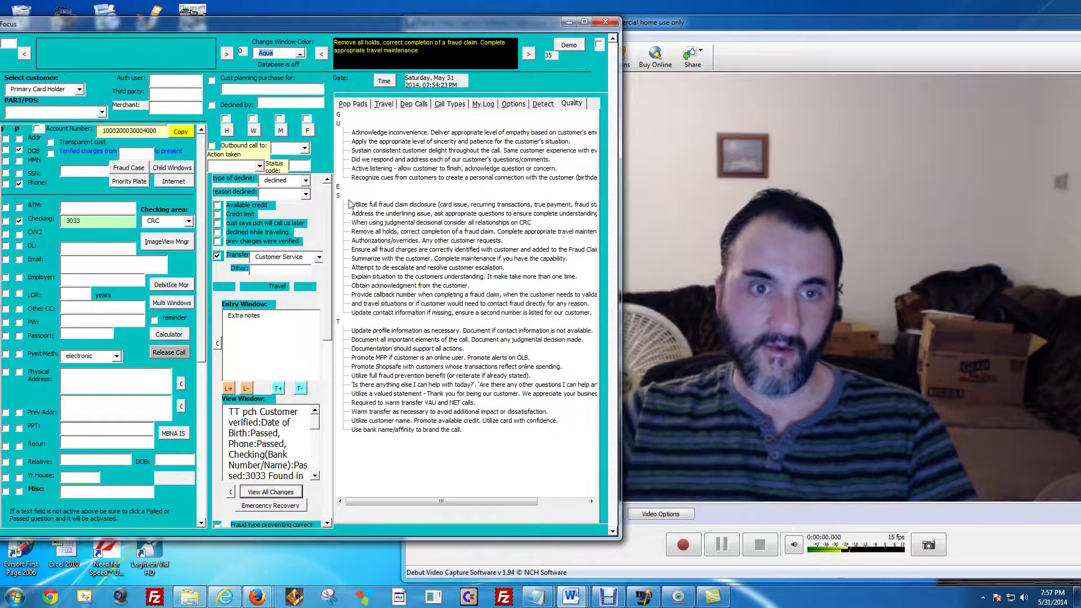
{"action": "left_click", "coordinate": [274, 508]}
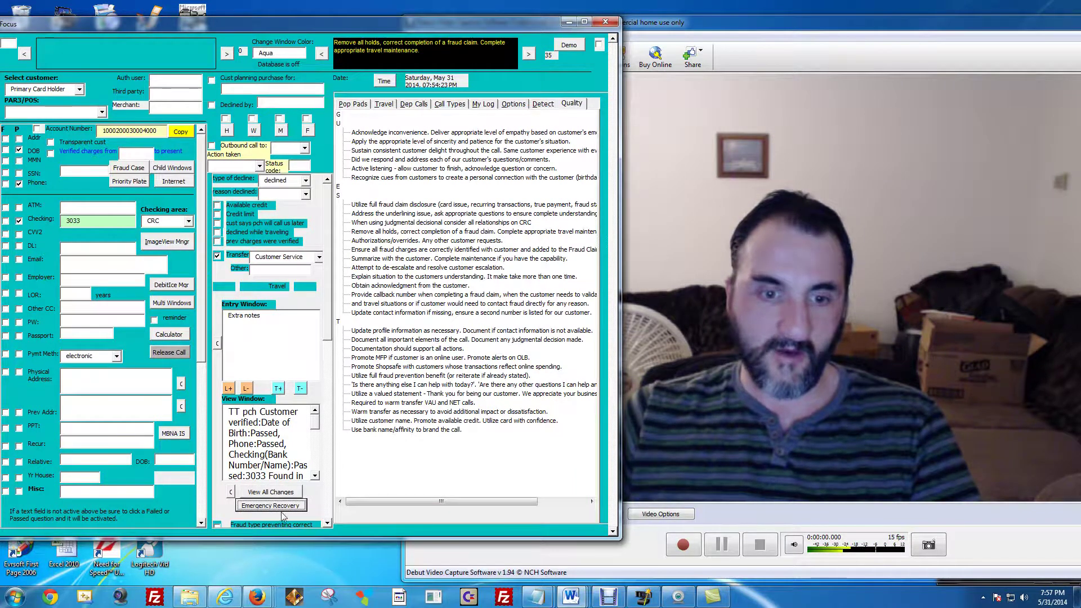
Show all logged changes in the View Window and select its text.
{"action": "left_click", "coordinate": [276, 494]}
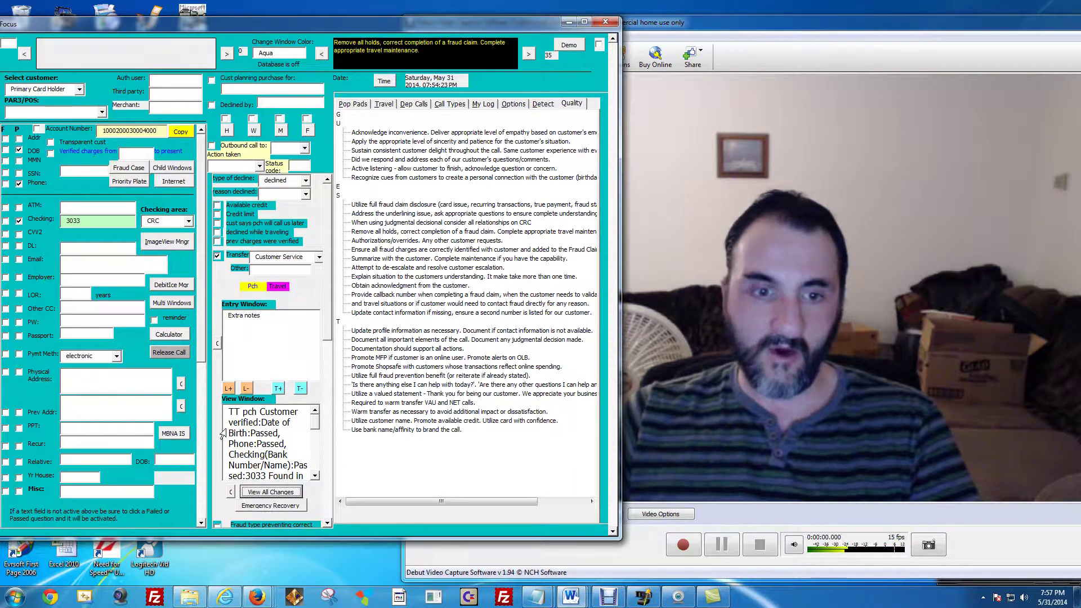
{"action": "left_click", "coordinate": [275, 463]}
{"action": "key", "text": "ctrl+a"}
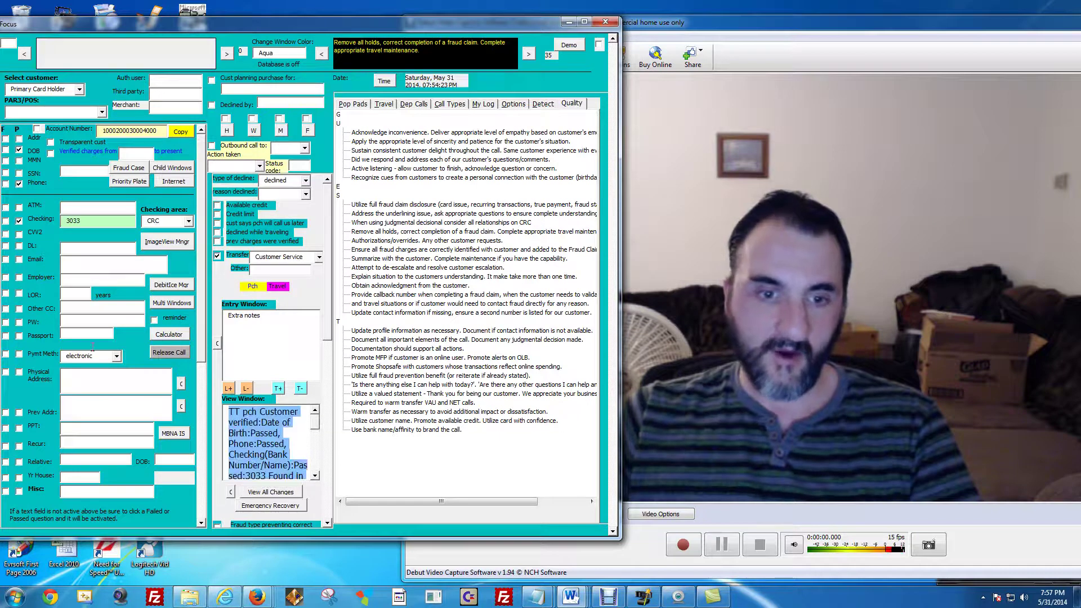
Try larger and smaller form label sizes with L+ and L-, leaving labels at normal size.
{"action": "left_click", "coordinate": [229, 389]}
{"action": "left_click", "coordinate": [247, 389]}
{"action": "left_click", "coordinate": [230, 390]}
{"action": "left_click", "coordinate": [229, 389]}
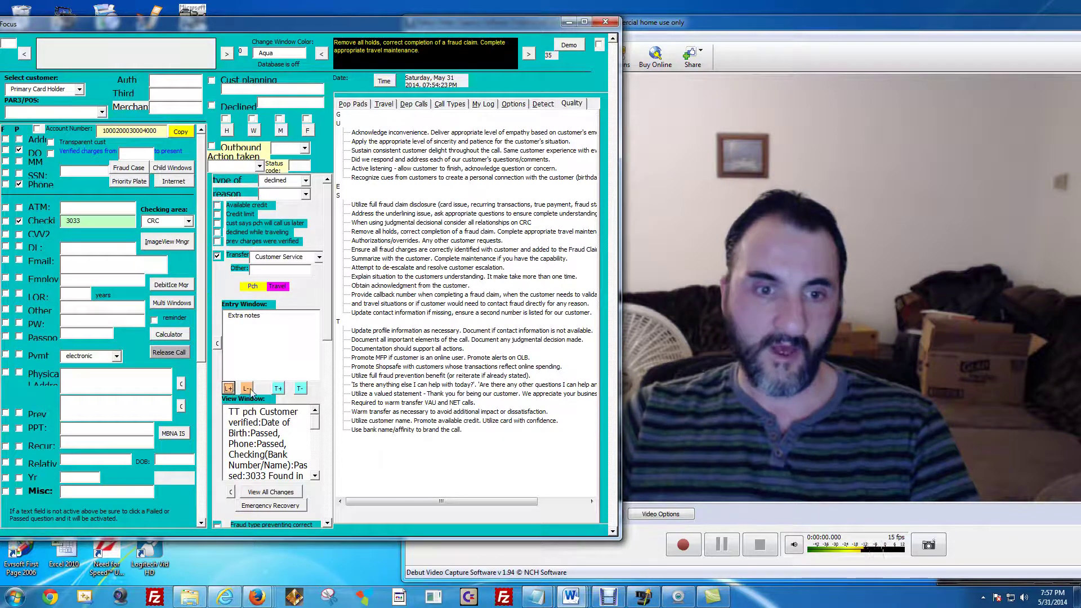
{"action": "left_click", "coordinate": [247, 388]}
{"action": "left_click", "coordinate": [247, 389]}
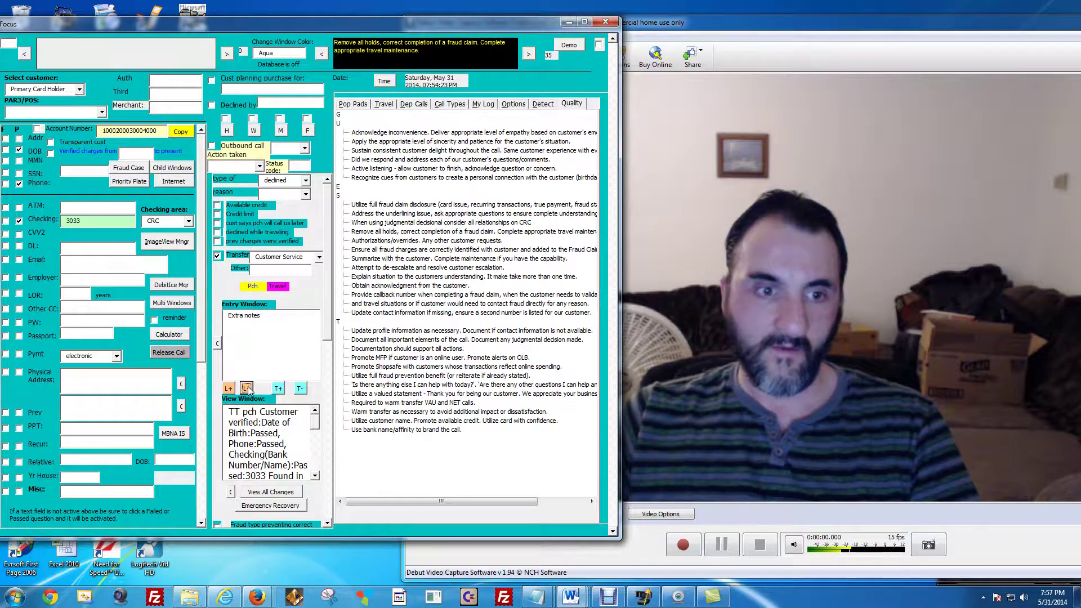
{"action": "left_click", "coordinate": [247, 389]}
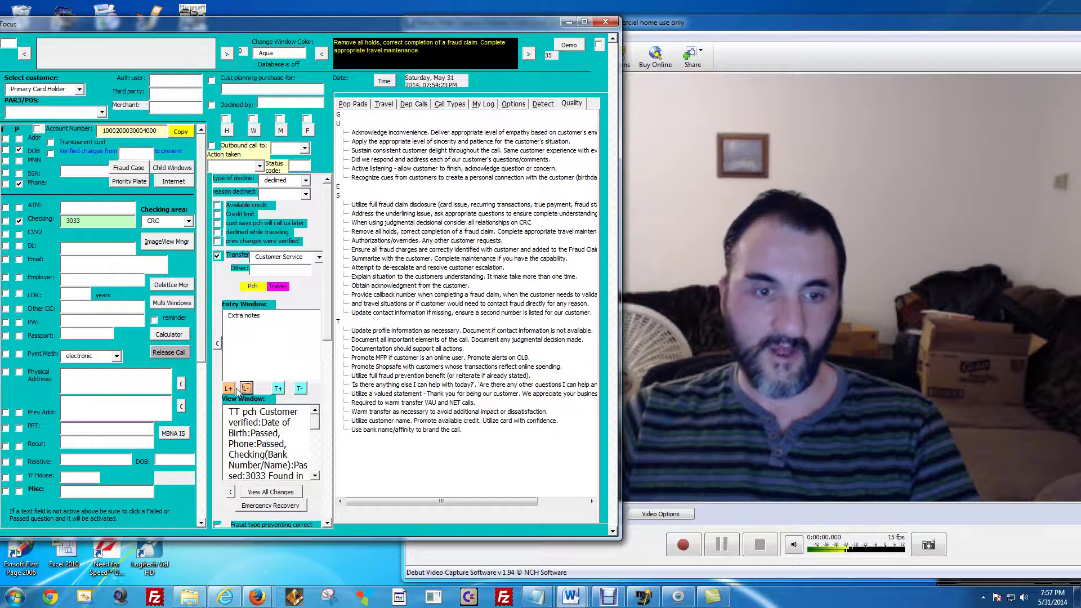
Enlarge the Entry and View window text several steps with T+, then ease back slightly with T-.
{"action": "left_click", "coordinate": [279, 390]}
{"action": "left_click", "coordinate": [301, 389]}
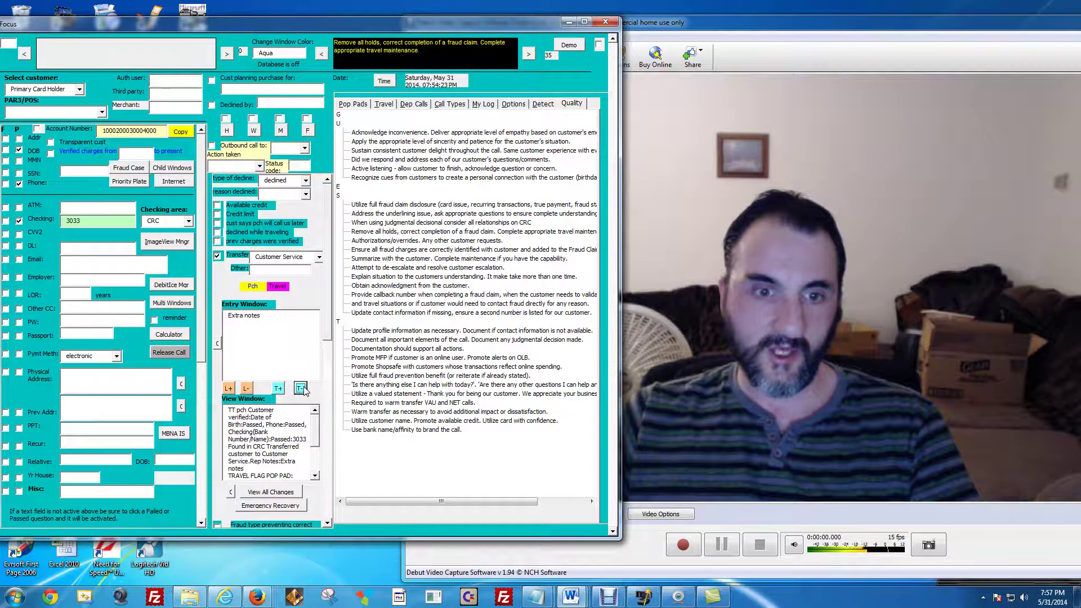
{"action": "left_click", "coordinate": [278, 389]}
{"action": "left_click", "coordinate": [279, 389]}
{"action": "left_click", "coordinate": [278, 389]}
{"action": "left_click", "coordinate": [279, 388]}
{"action": "left_click", "coordinate": [279, 388]}
{"action": "left_click", "coordinate": [279, 389]}
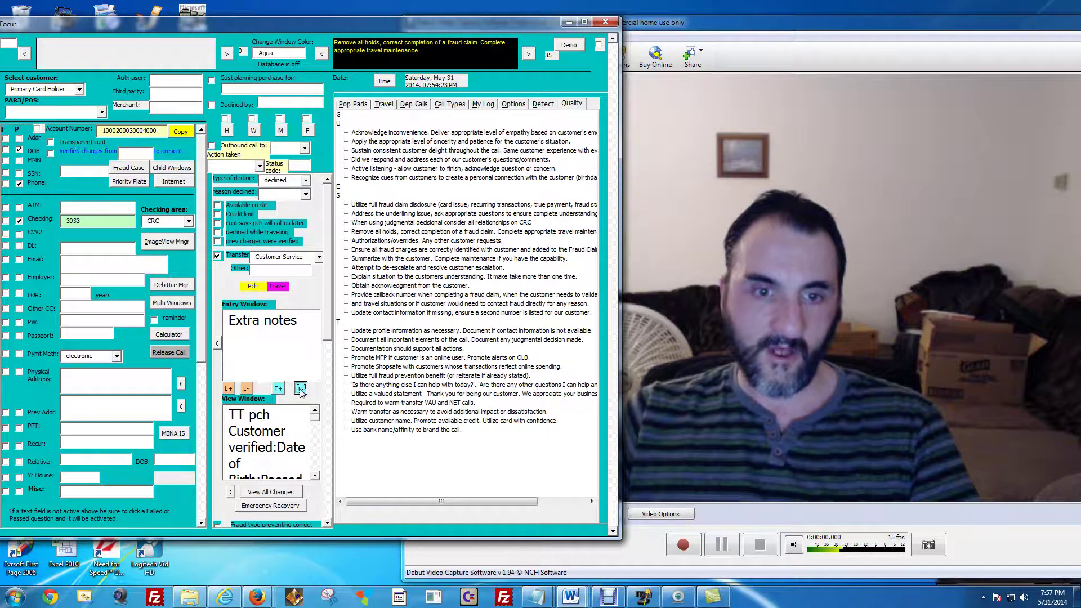
{"action": "left_click", "coordinate": [300, 389]}
{"action": "left_click", "coordinate": [300, 389]}
{"action": "left_click", "coordinate": [300, 389]}
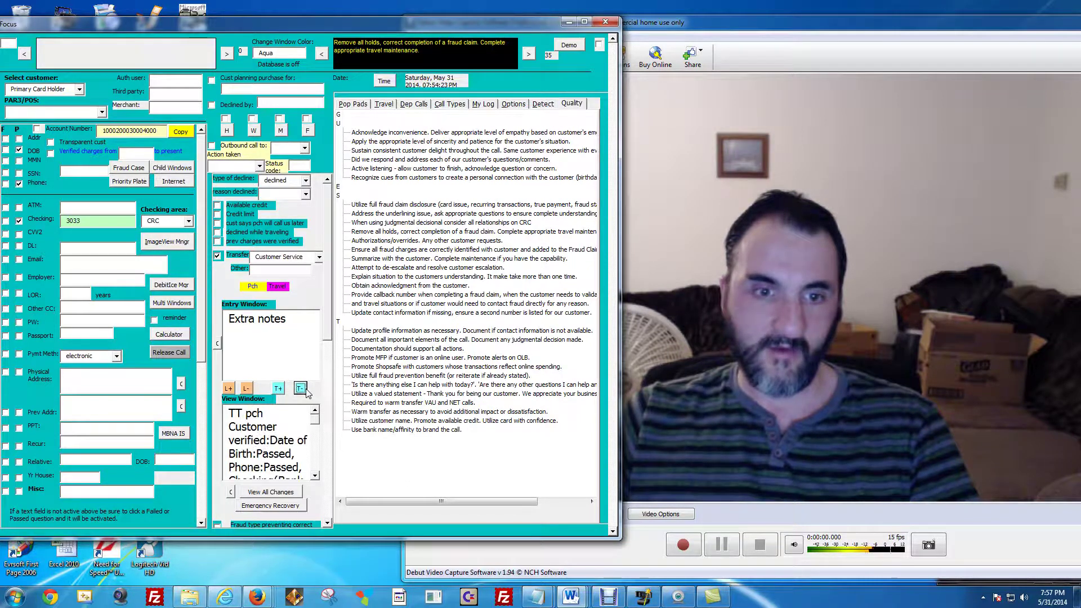